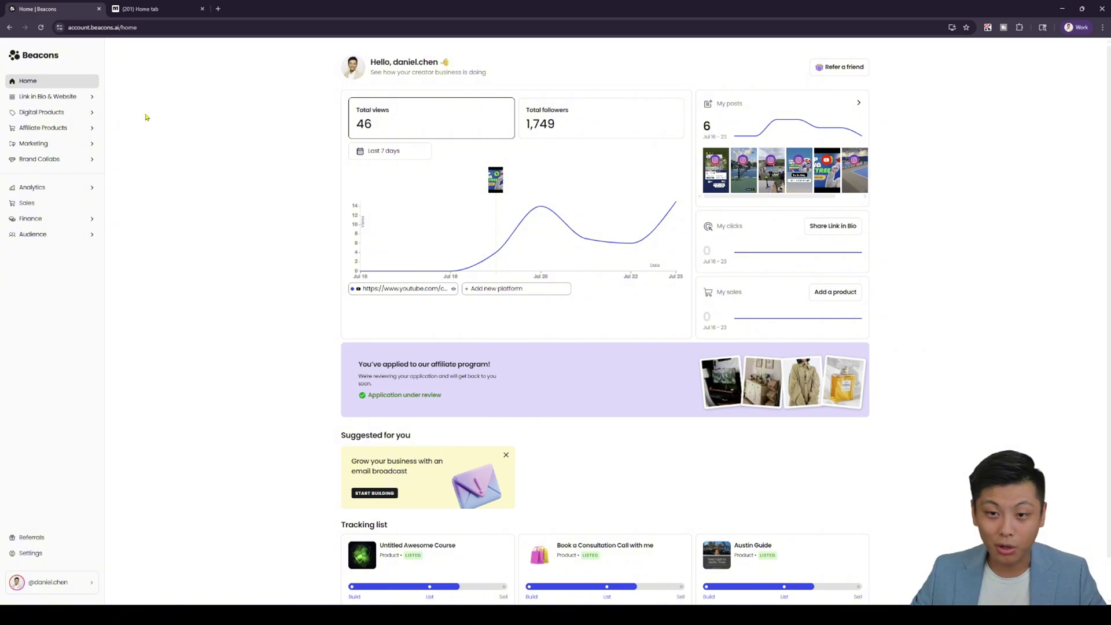
Create a new digital product in the Digital Products store.
left_click(58, 115)
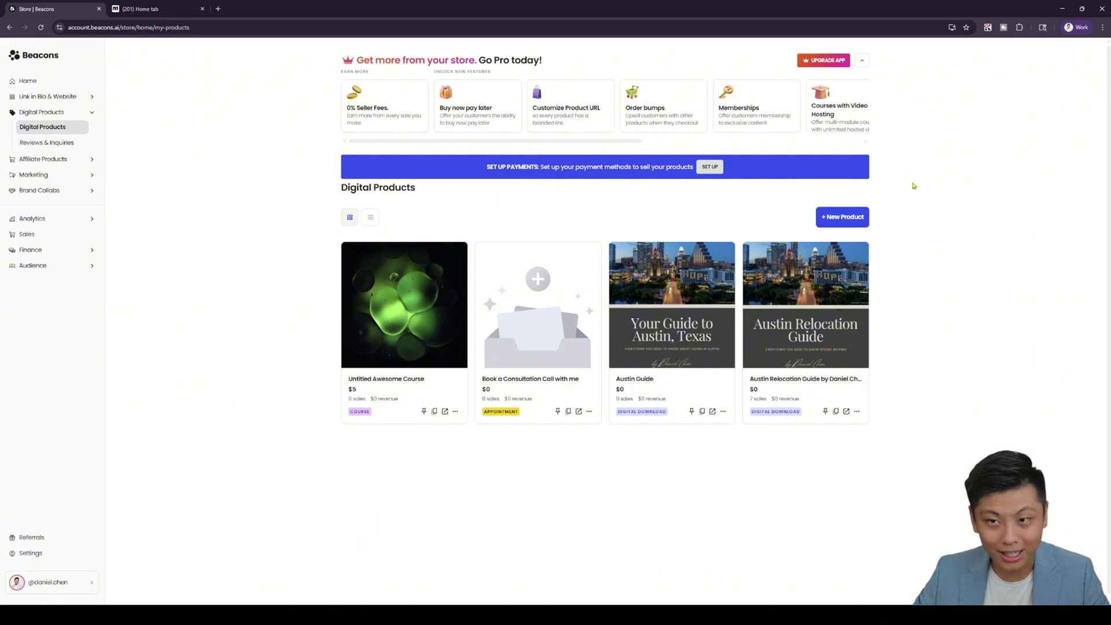
left_click(831, 223)
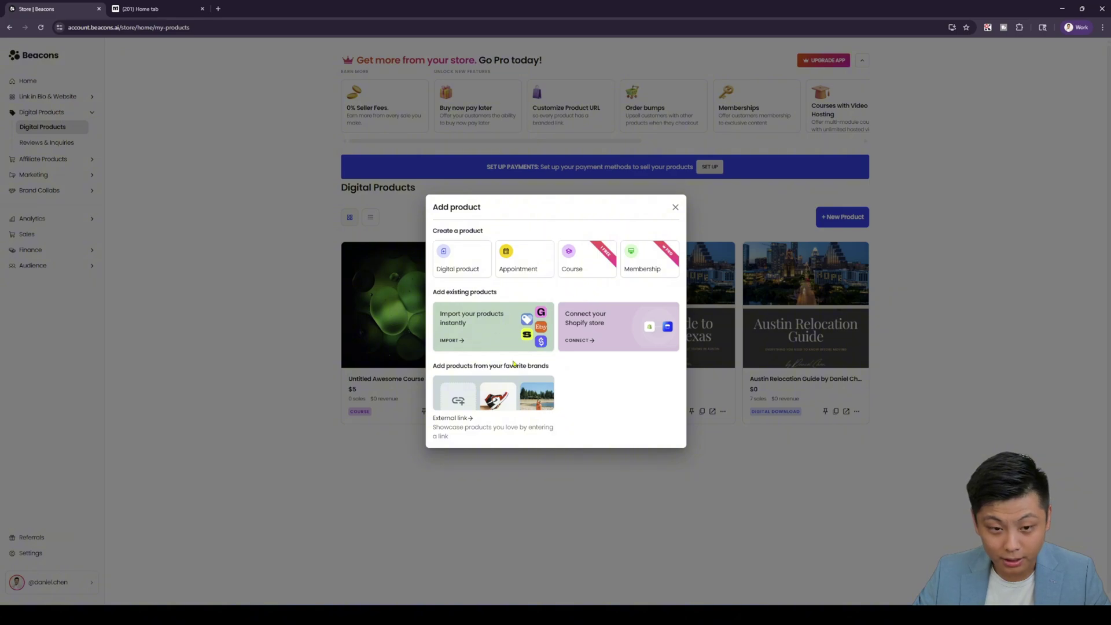
left_click(478, 274)
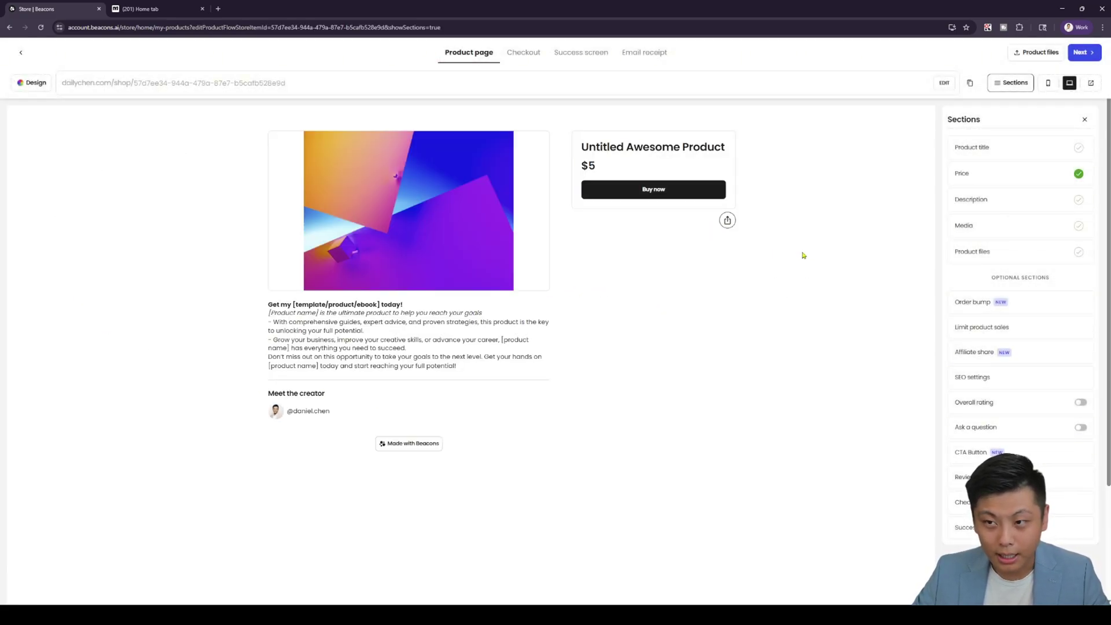
Set the product title to "Austin Guide" and make the product free.
left_click(1018, 155)
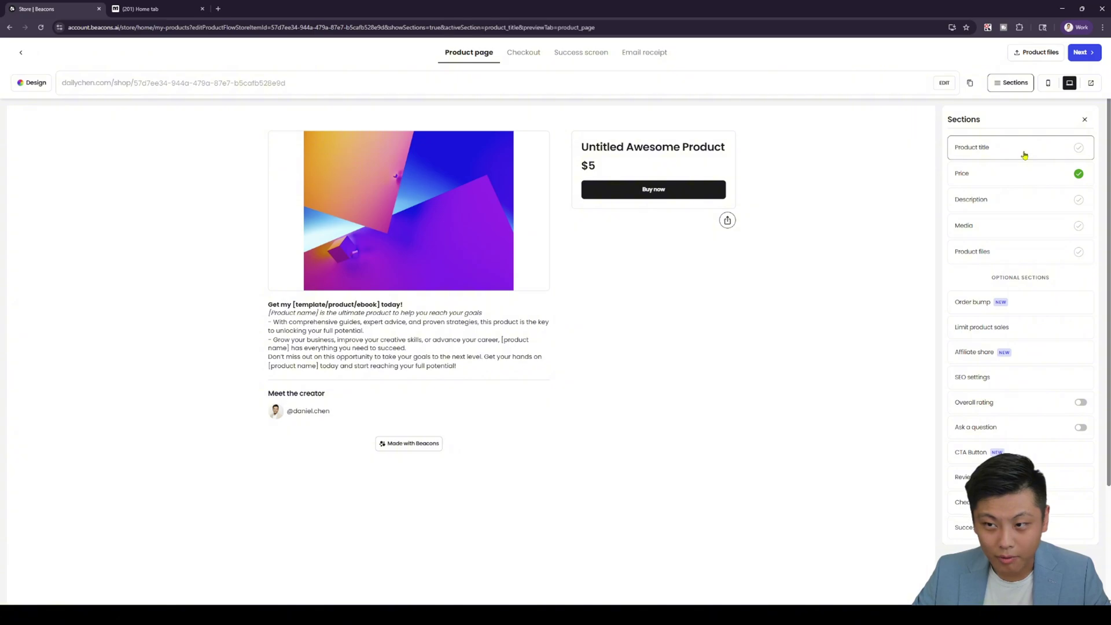
triple_click(1017, 161)
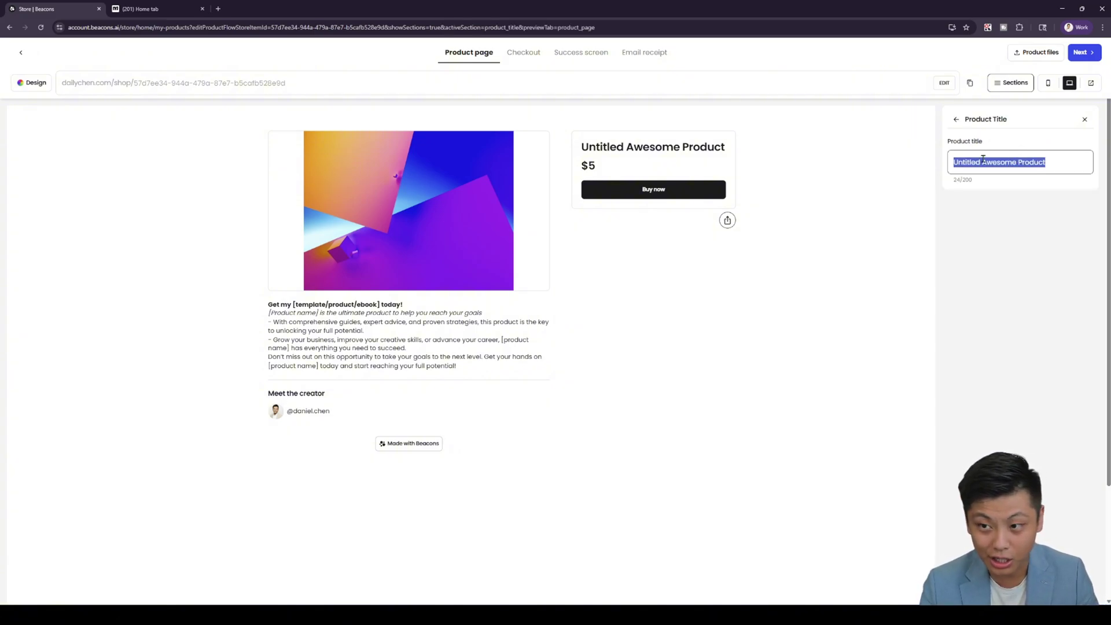
type("Austin Guide")
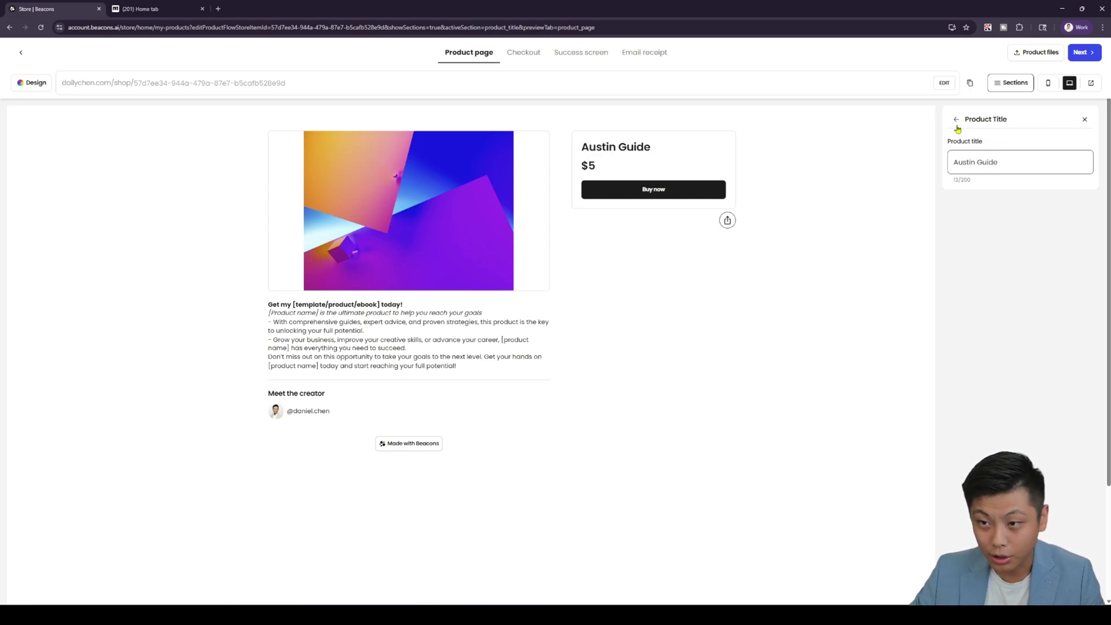
left_click(957, 123)
left_click(999, 177)
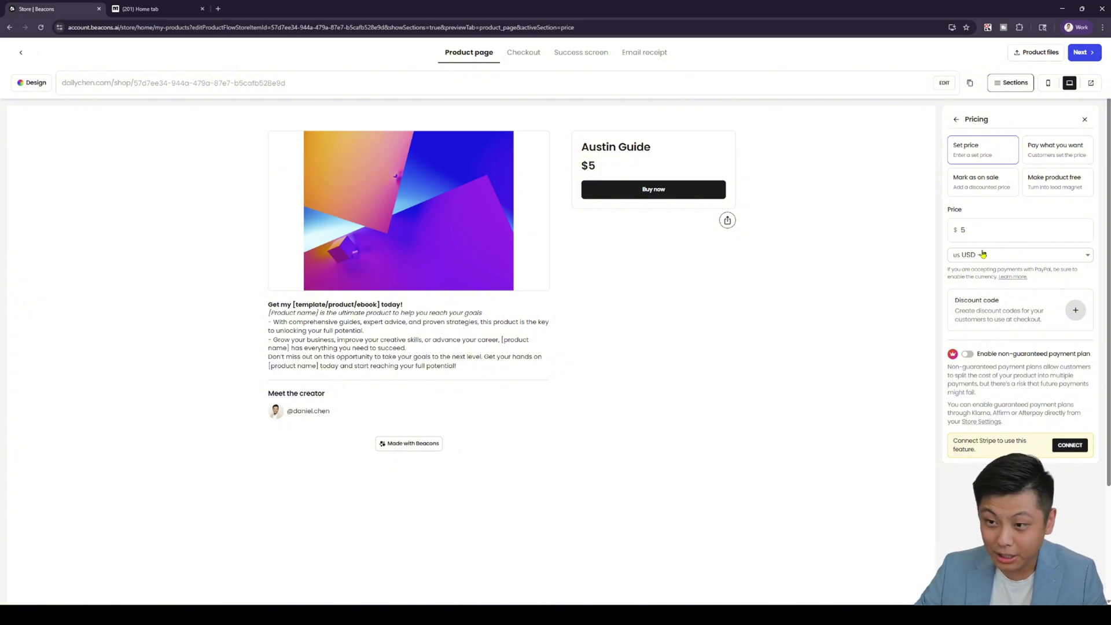
left_click(1065, 187)
Replace the placeholder description with "In this guide you will learn about where to eat, drink or explore in Austin.".
left_click(995, 199)
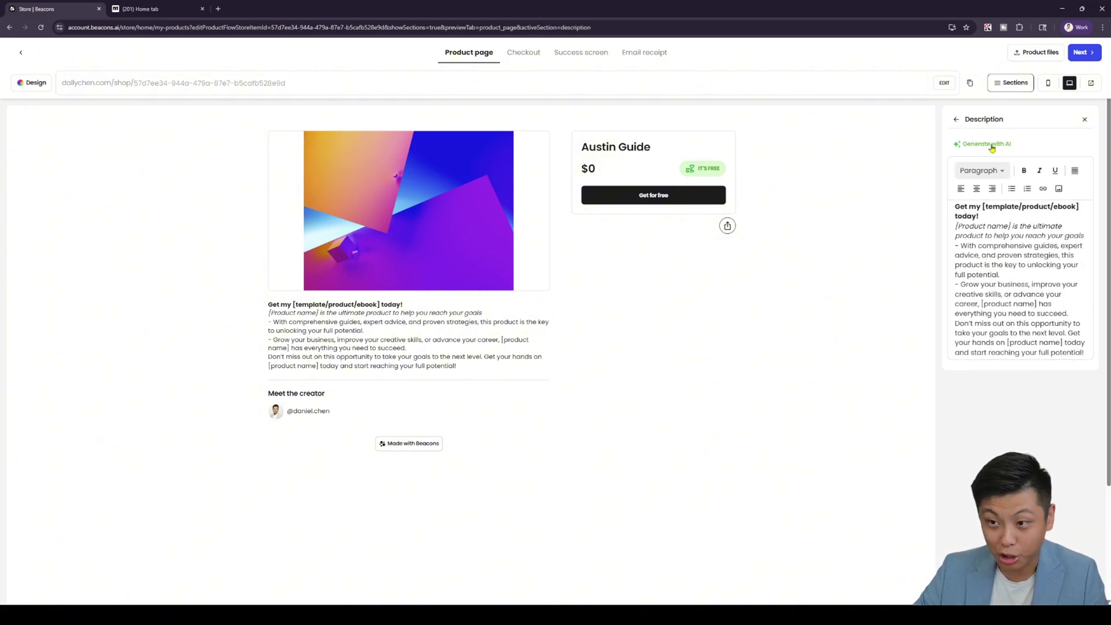
key("ctrl+a")
key("BackSpace")
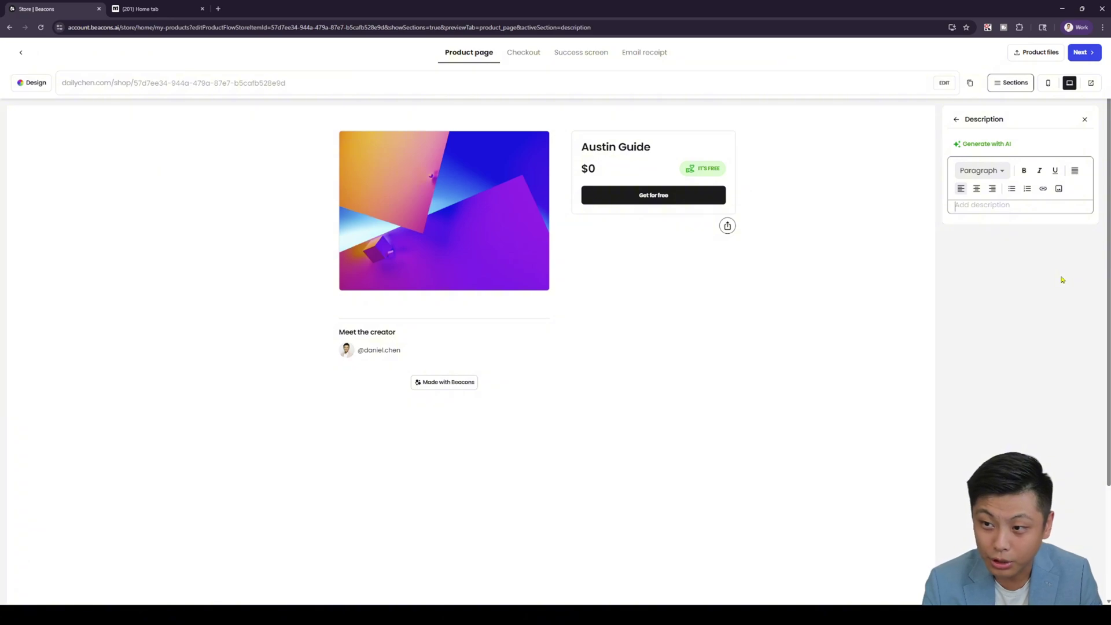
type("In this guide you will learn about where to eat, drink or explore in Austin.")
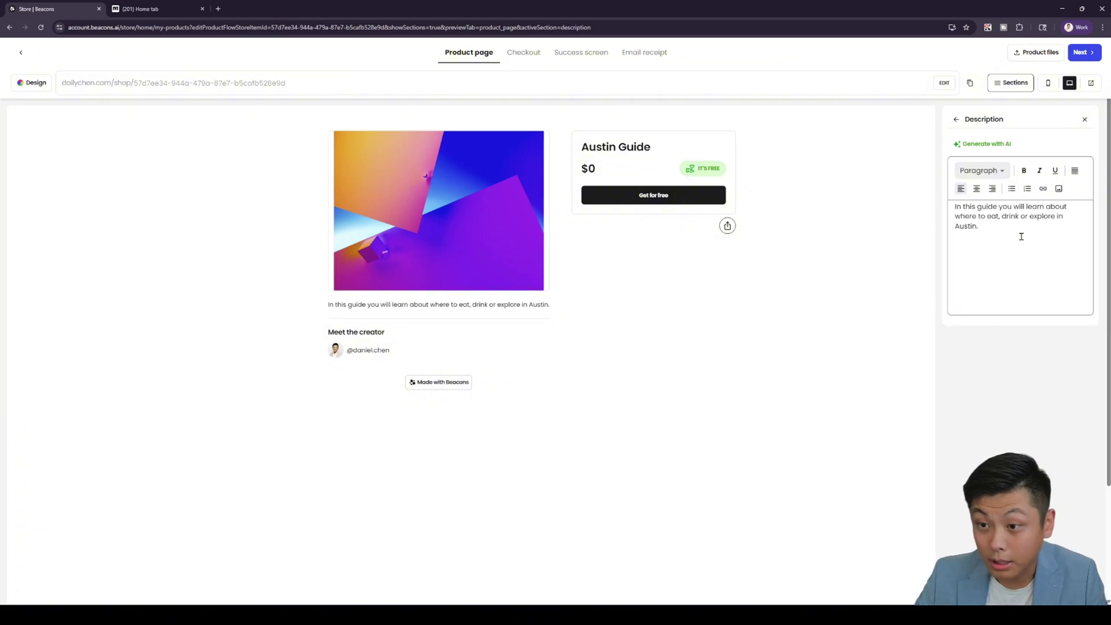
Generate and apply an upbeat AI description from "In this guide you will learn about where to eat, drink or explore in Austin.".
left_click(987, 145)
left_click(476, 296)
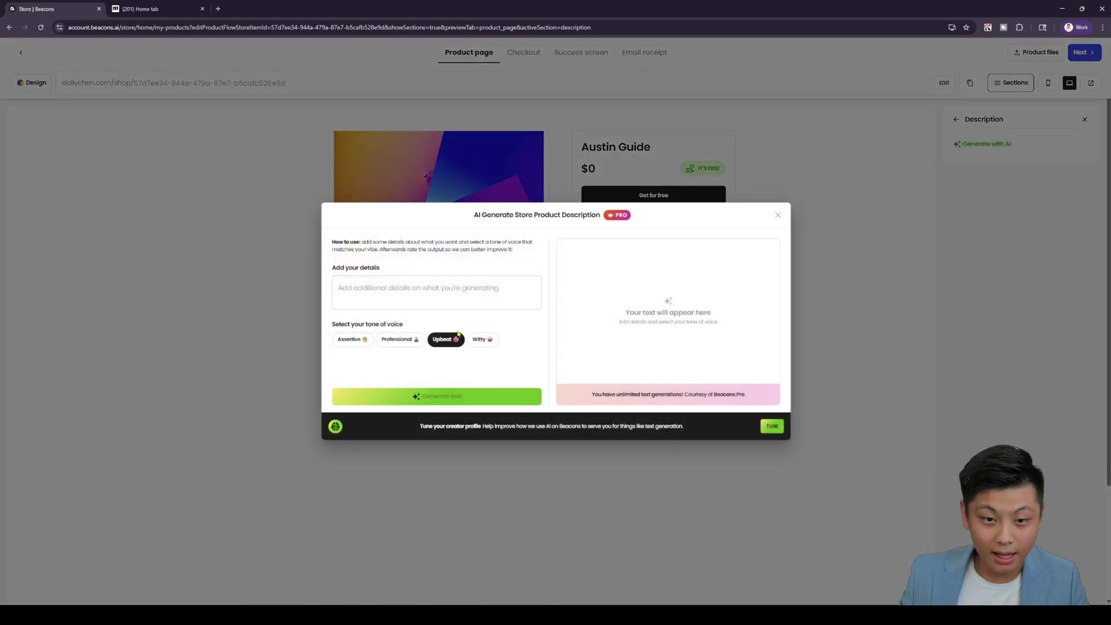
type("In this guide you will learn about where to eat, drink or explore in Austin.")
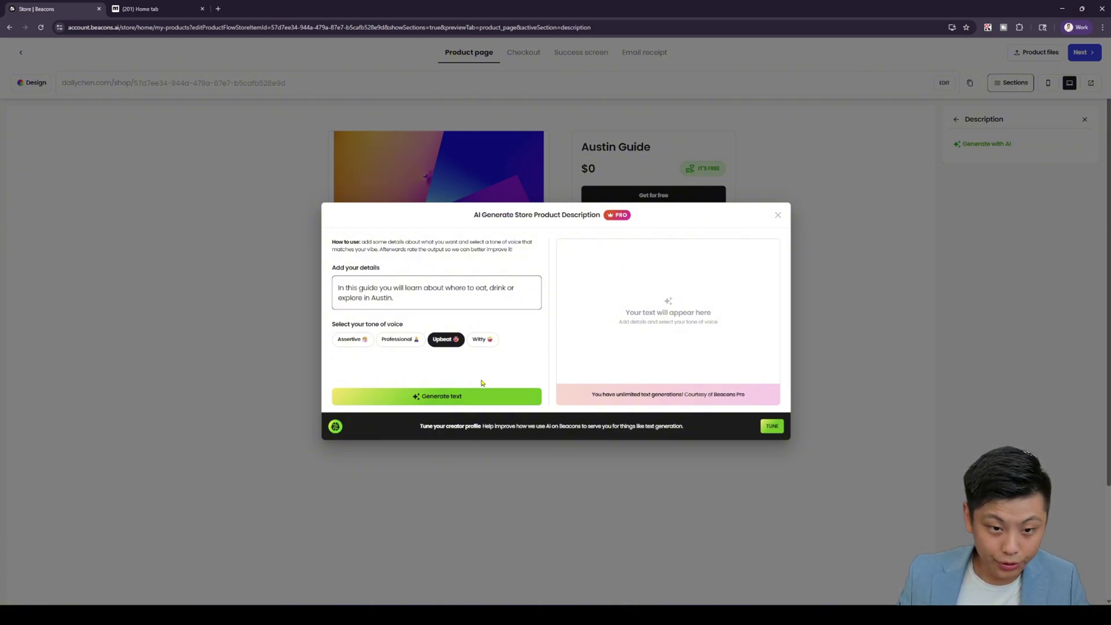
left_click(478, 399)
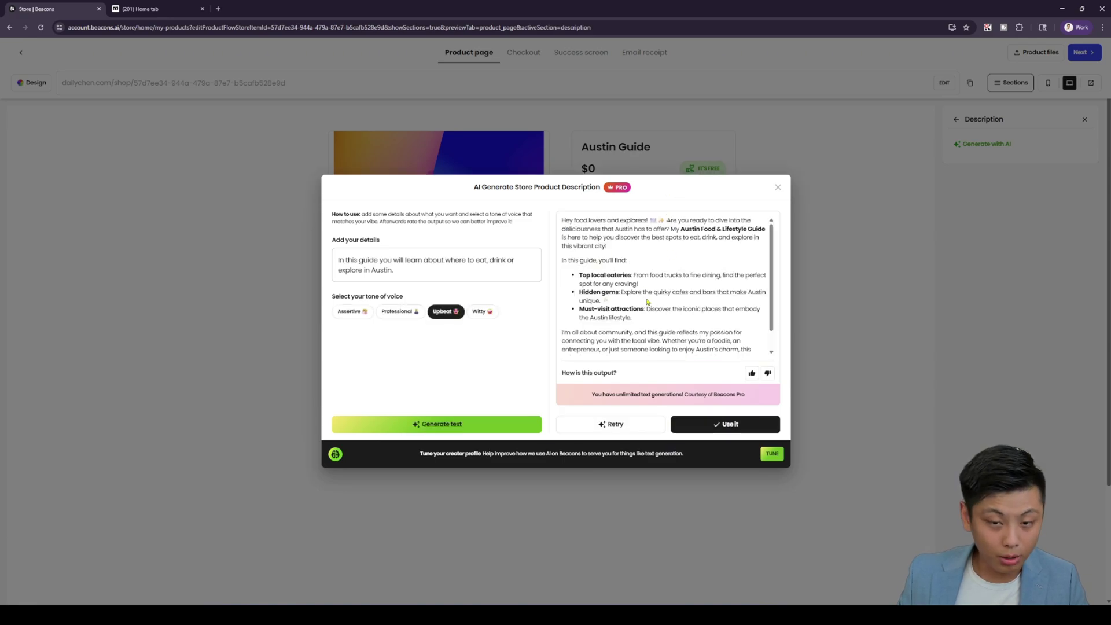
scroll(730, 318, "down", 2)
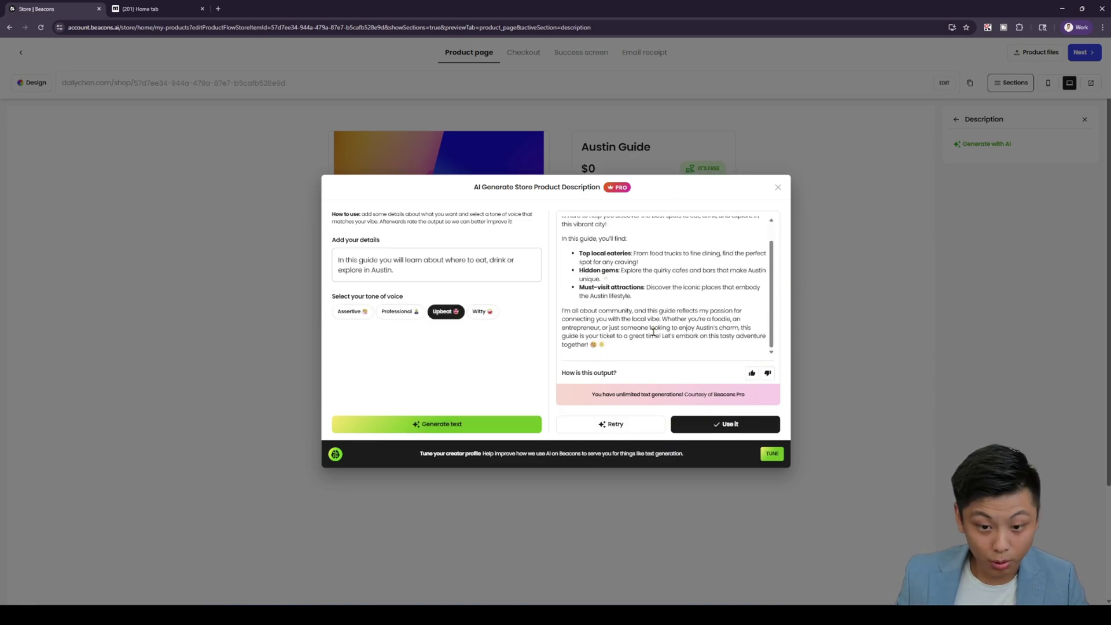
left_click(725, 423)
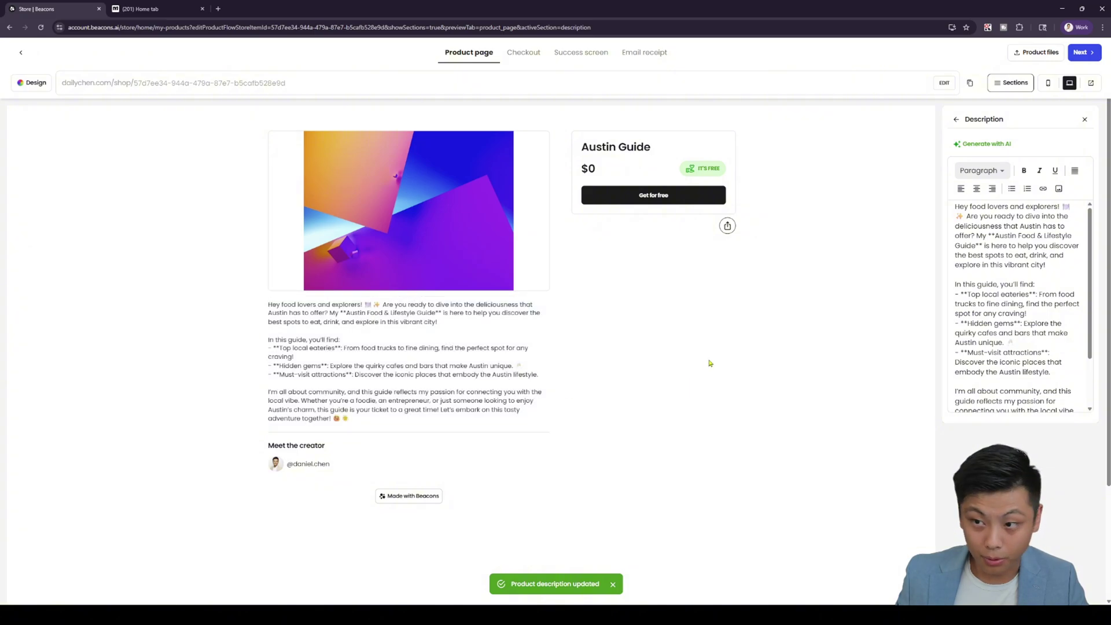
left_click(956, 120)
Remove the placeholder image from the product's media.
left_click(1022, 225)
left_click(996, 192)
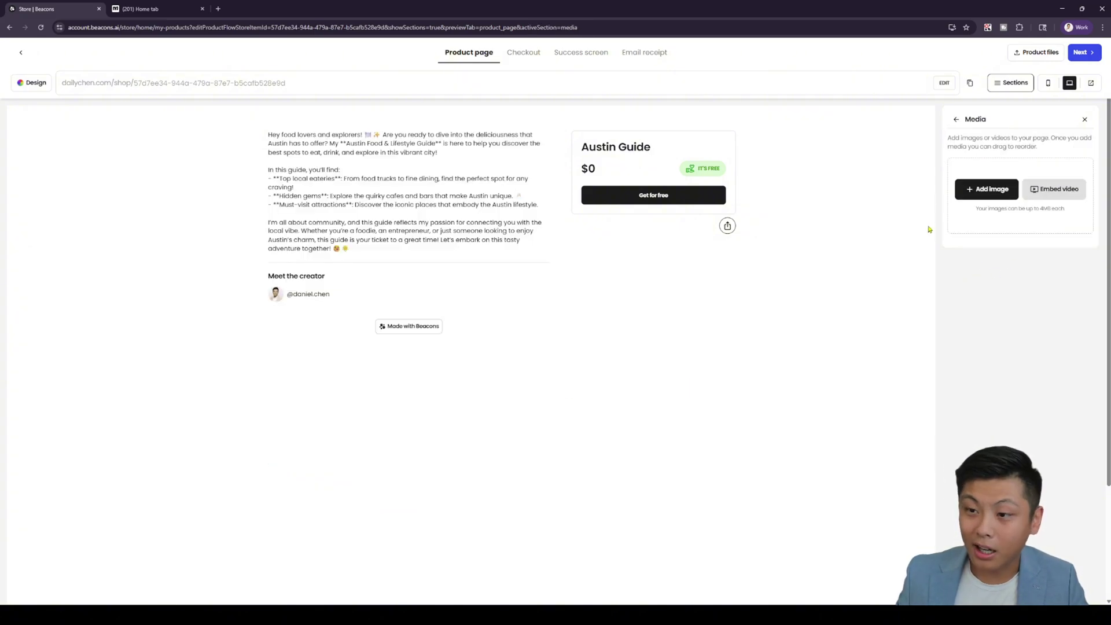
left_click(956, 119)
Upload the Austin Relocation Guide PDF as the product file customers receive.
left_click(1030, 255)
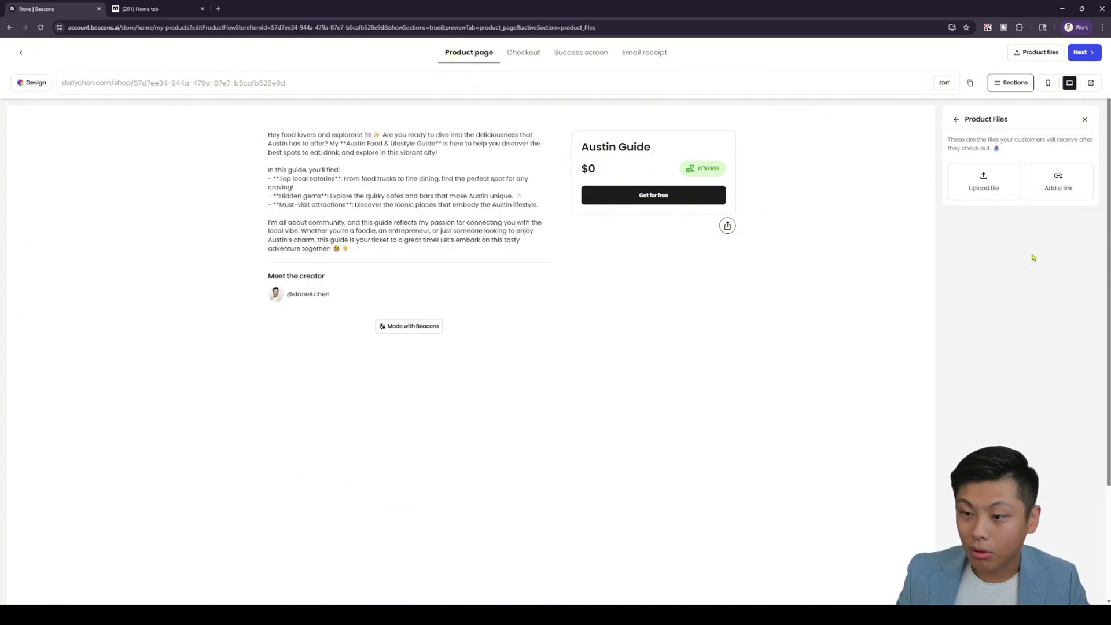
left_click(978, 197)
key("Escape")
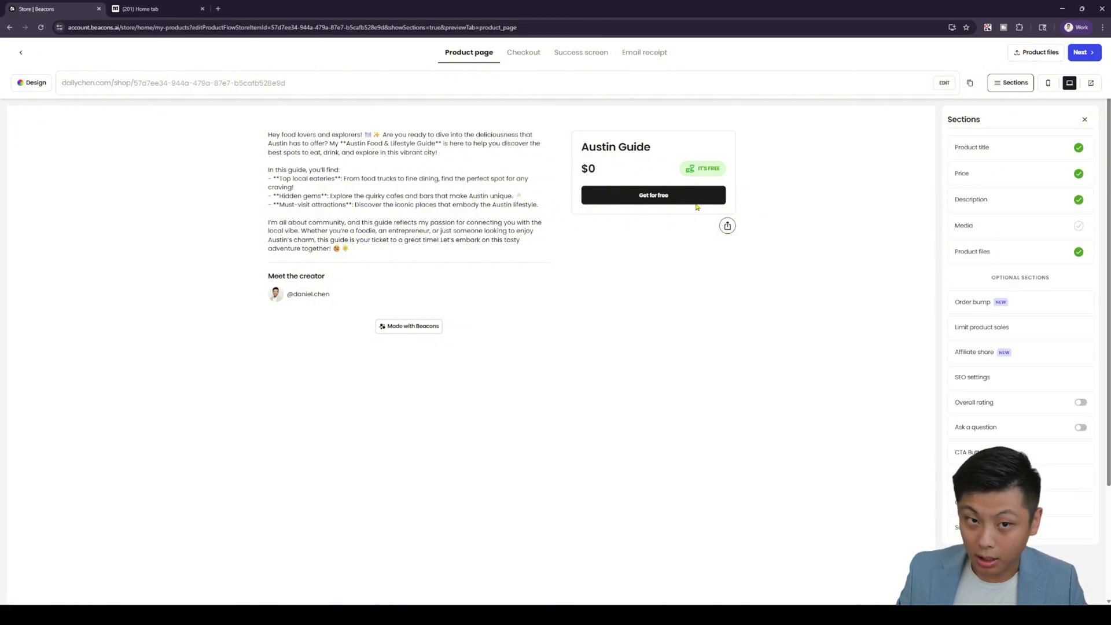
Add a phone number field to the product's checkout form and make it required.
left_click(532, 54)
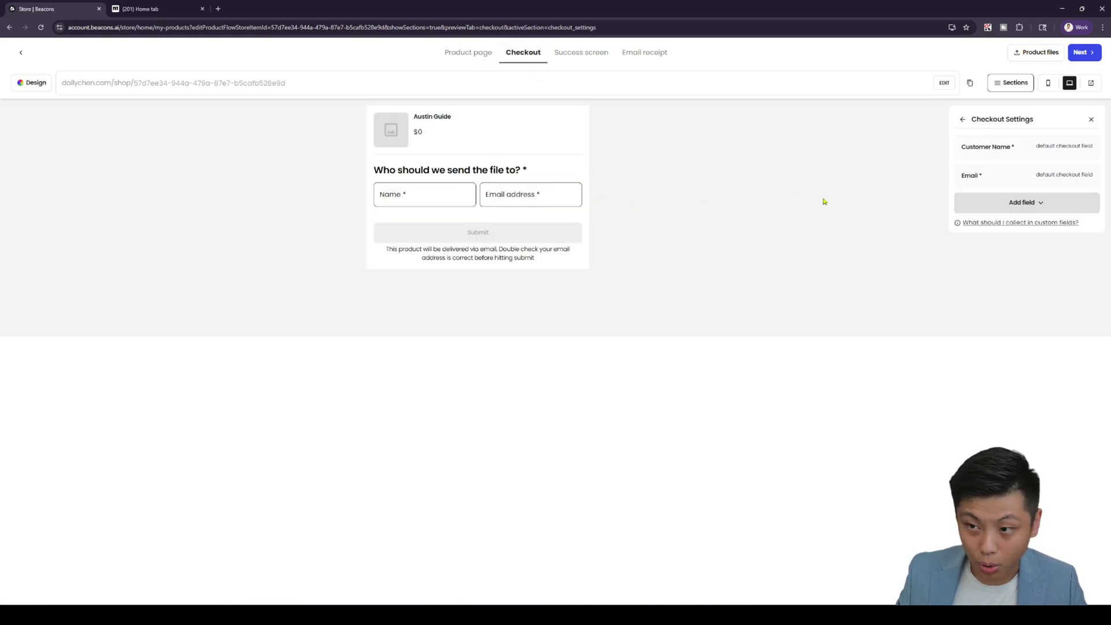
left_click_drag(962, 152, 1013, 144)
left_click(1014, 144)
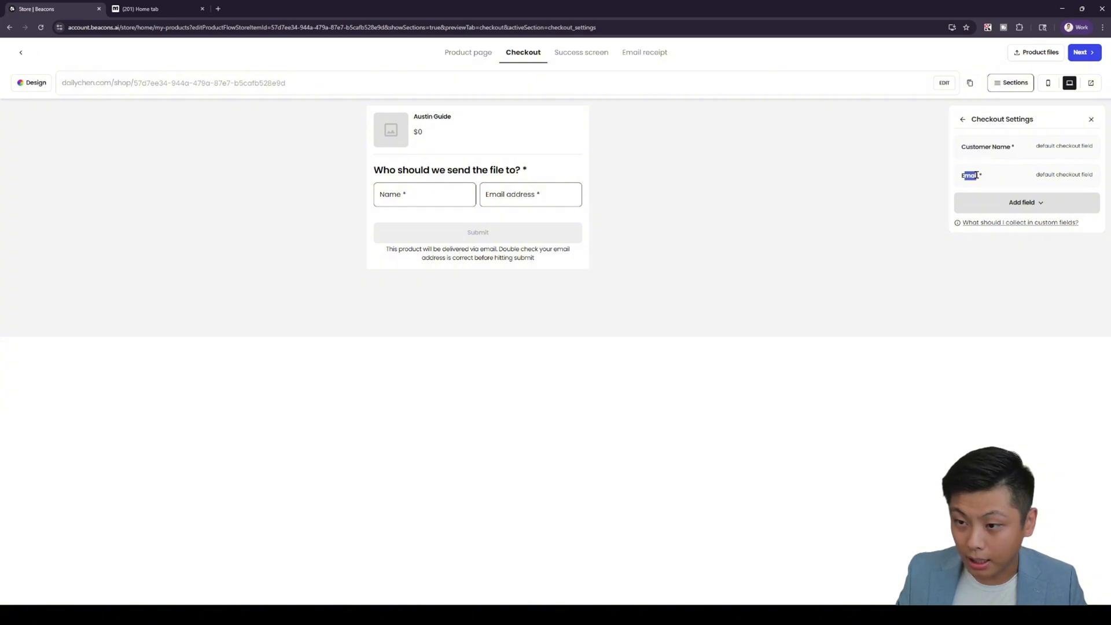
left_click(984, 213)
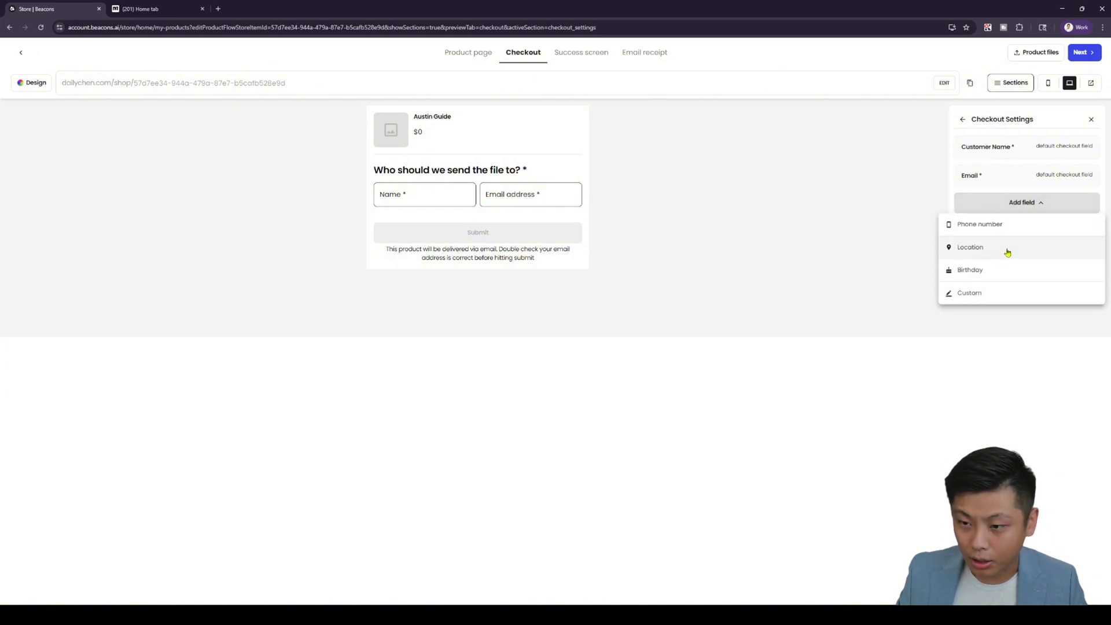
left_click(1026, 231)
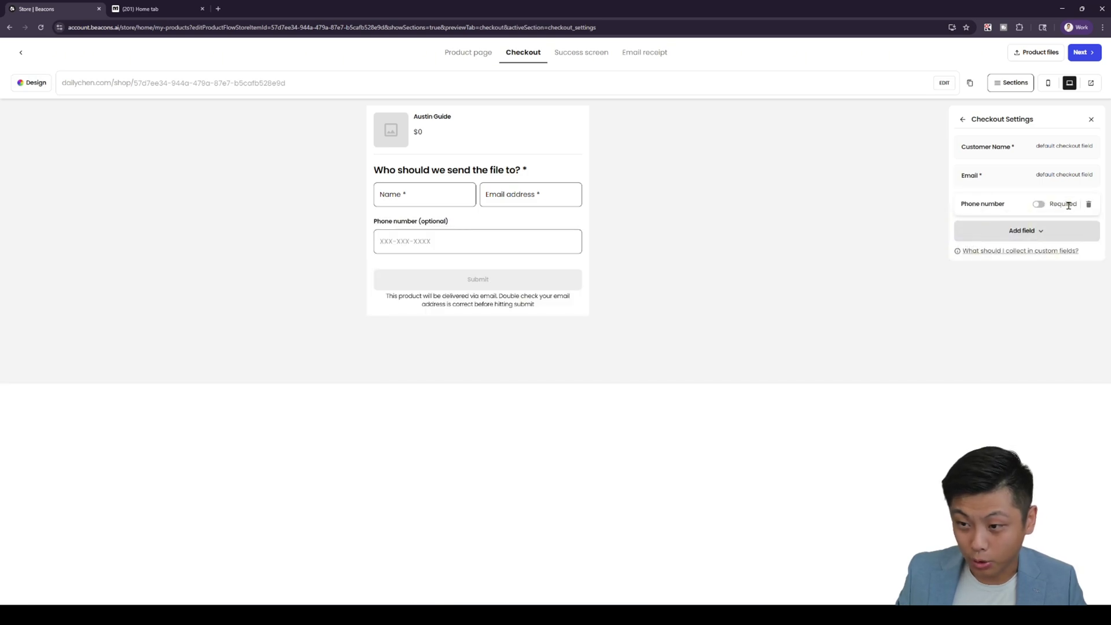
left_click(1038, 205)
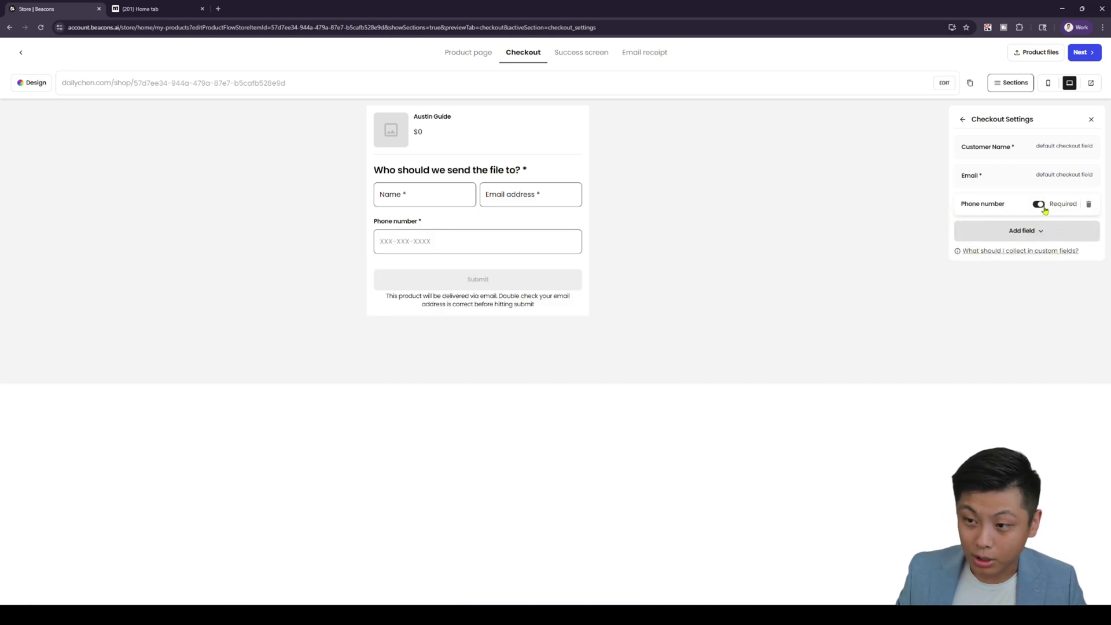
left_click(943, 214)
Review the product's success screen and email receipt, and return to the product page.
left_click(582, 53)
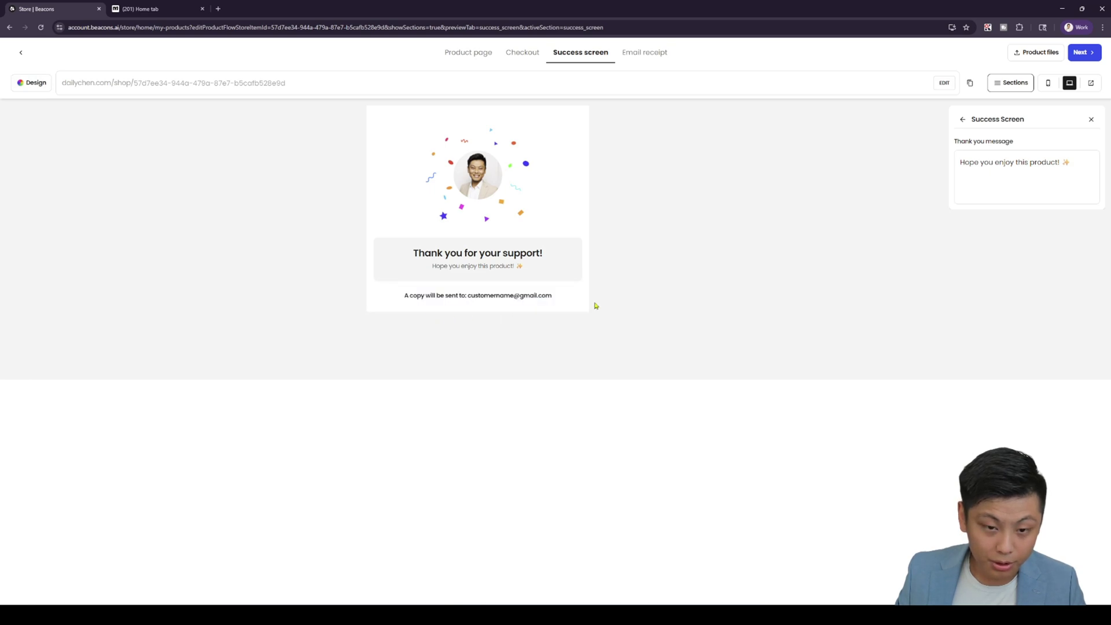
left_click(643, 55)
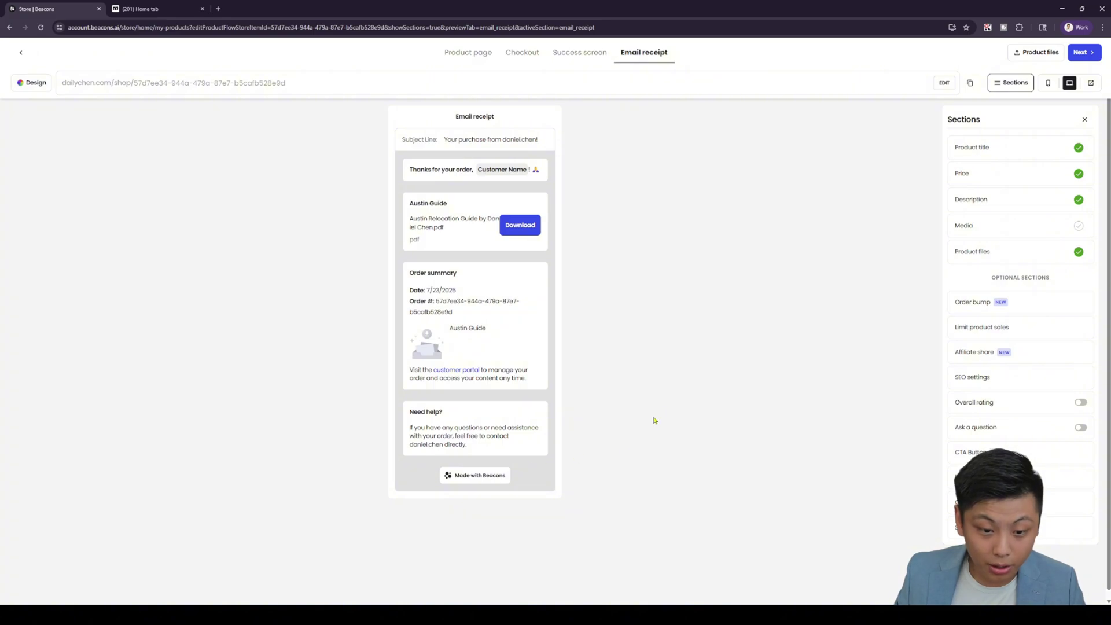
left_click(469, 54)
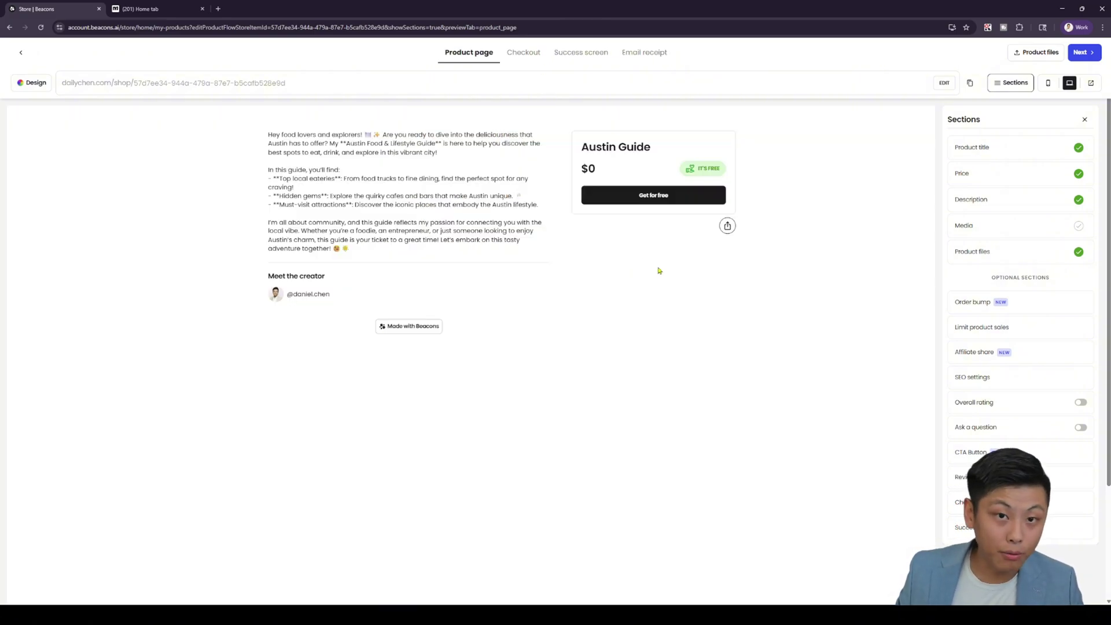
List the Austin Guide in the Digital products section of the Link in Bio and copy its product URL.
left_click(1081, 52)
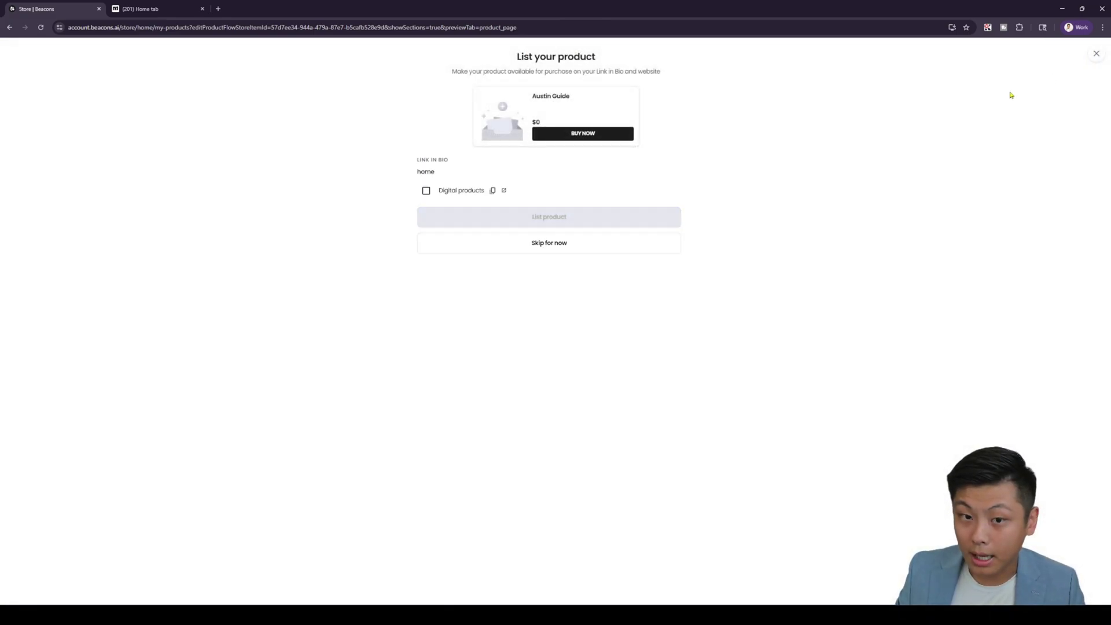
left_click(426, 190)
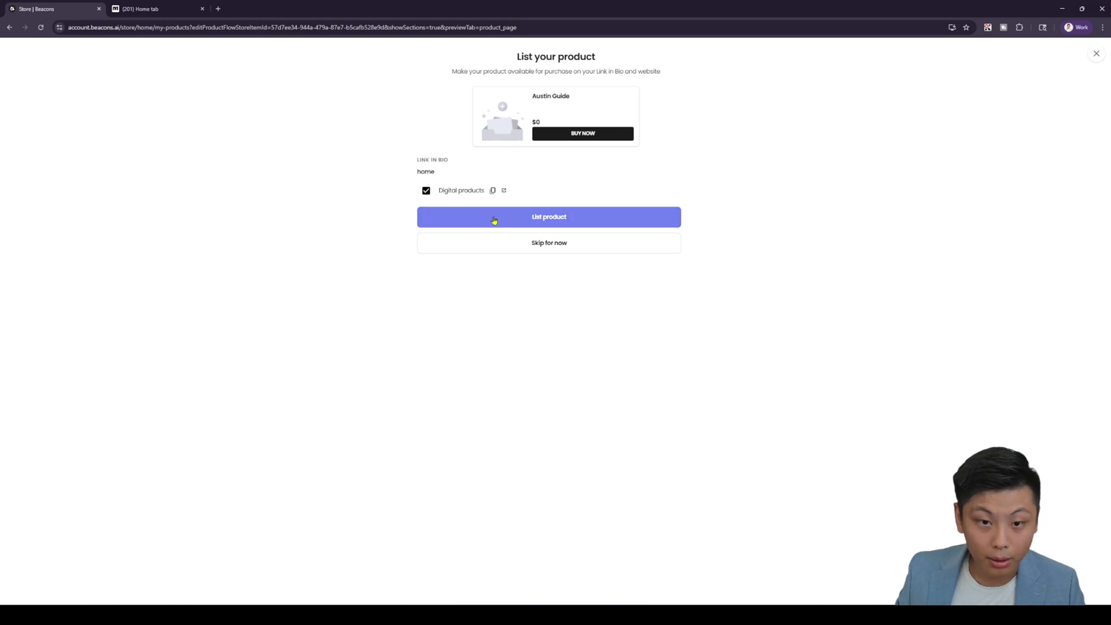
left_click(597, 218)
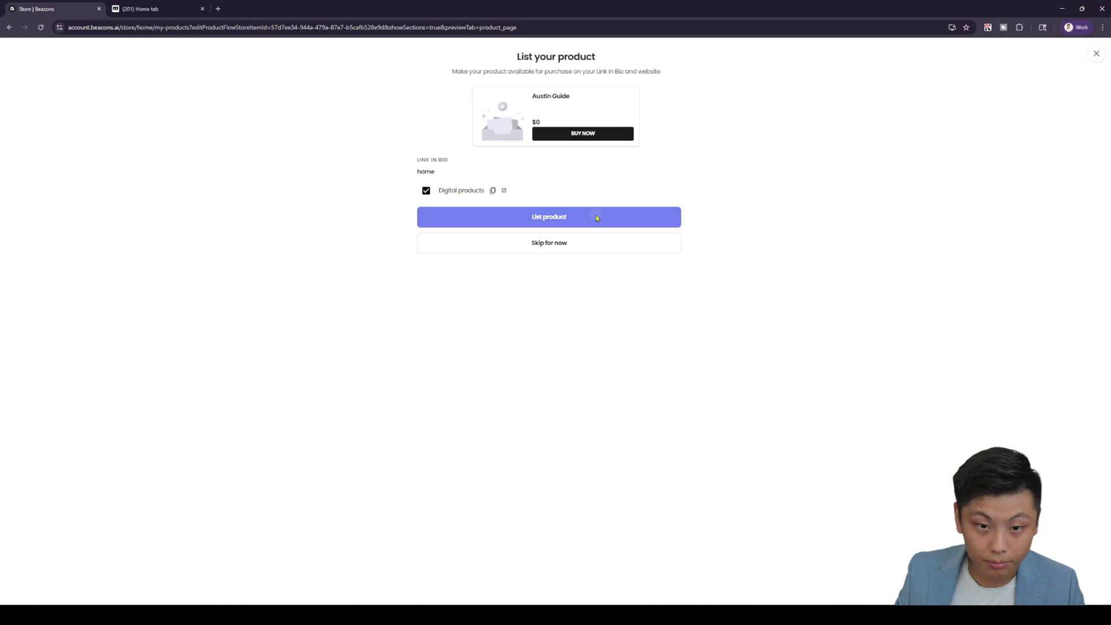
left_click(676, 138)
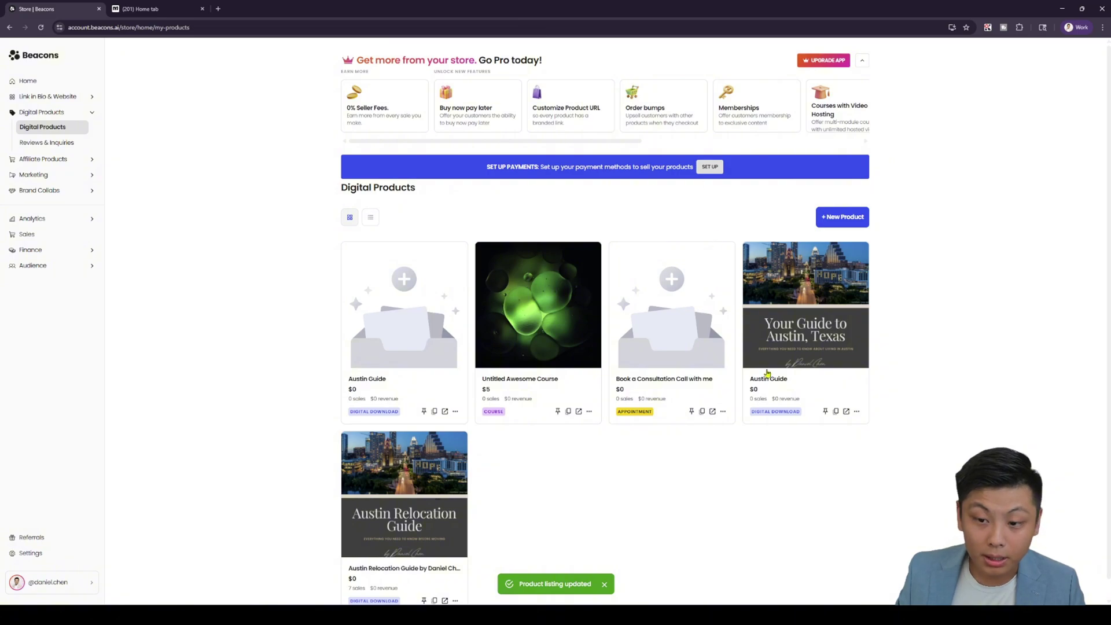
scroll(588, 375, "down", 1)
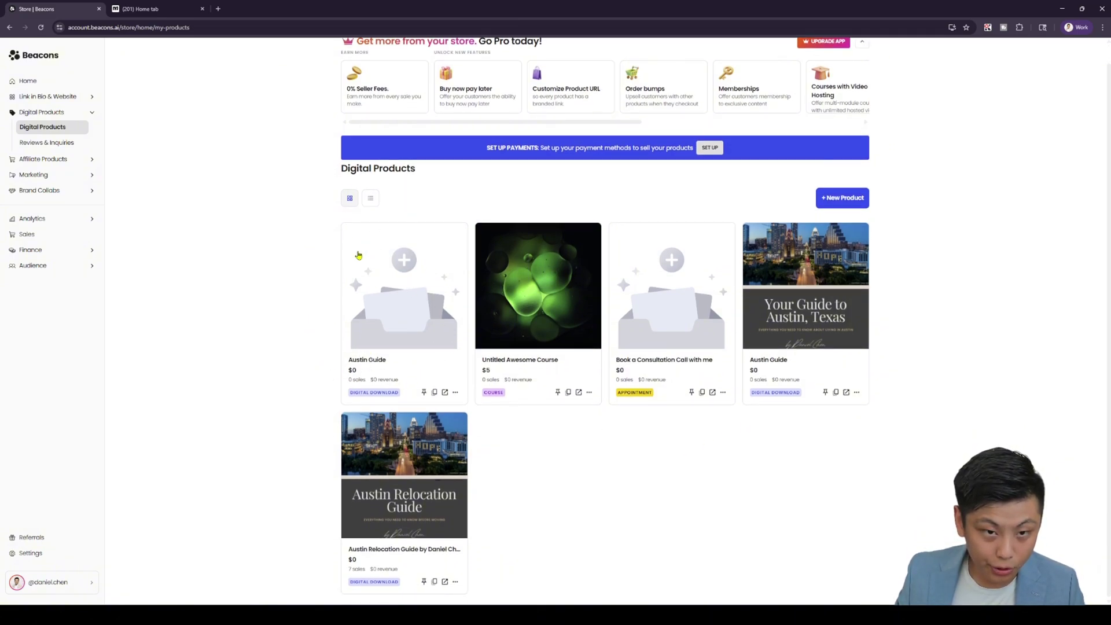
left_click(435, 393)
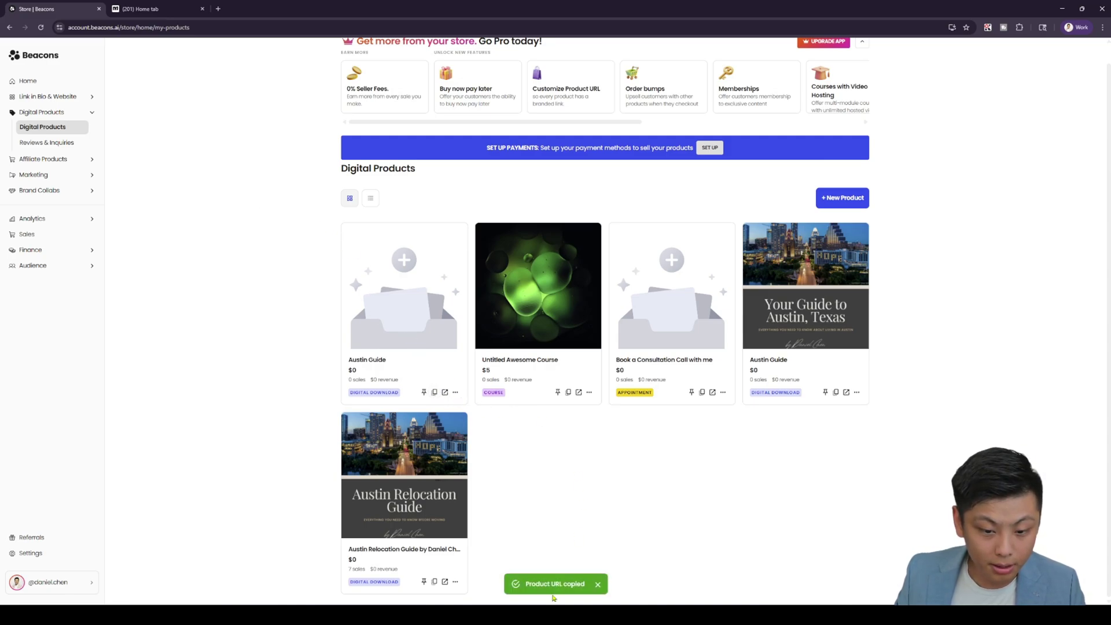
Switch to Manychat and start an Auto-DM links from comments automation for the "Earlier in Life" post.
left_click(151, 8)
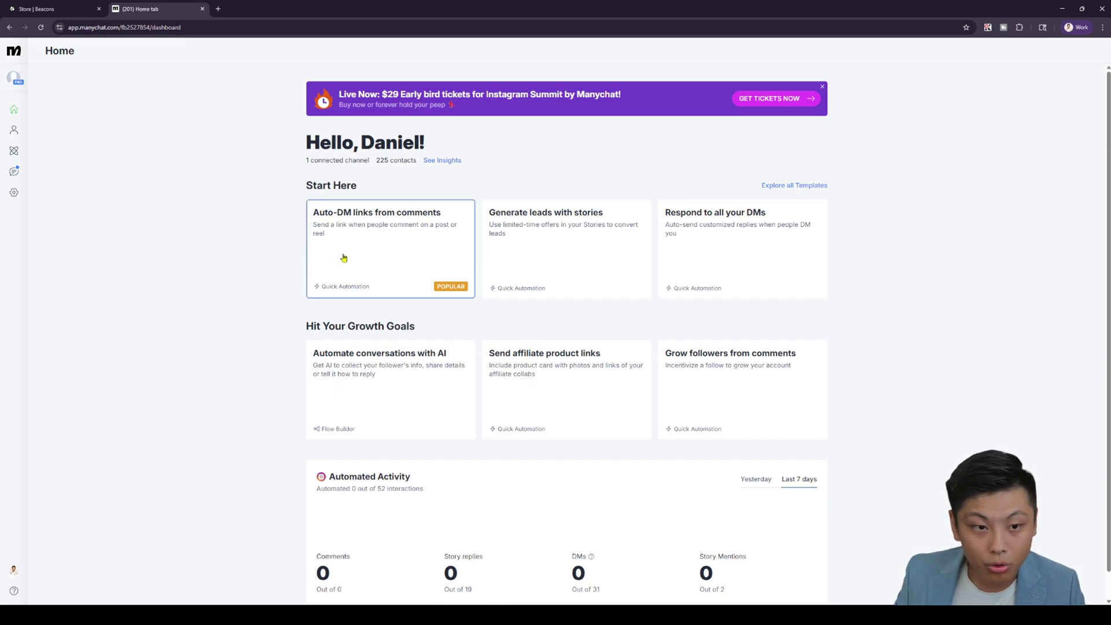
left_click(370, 255)
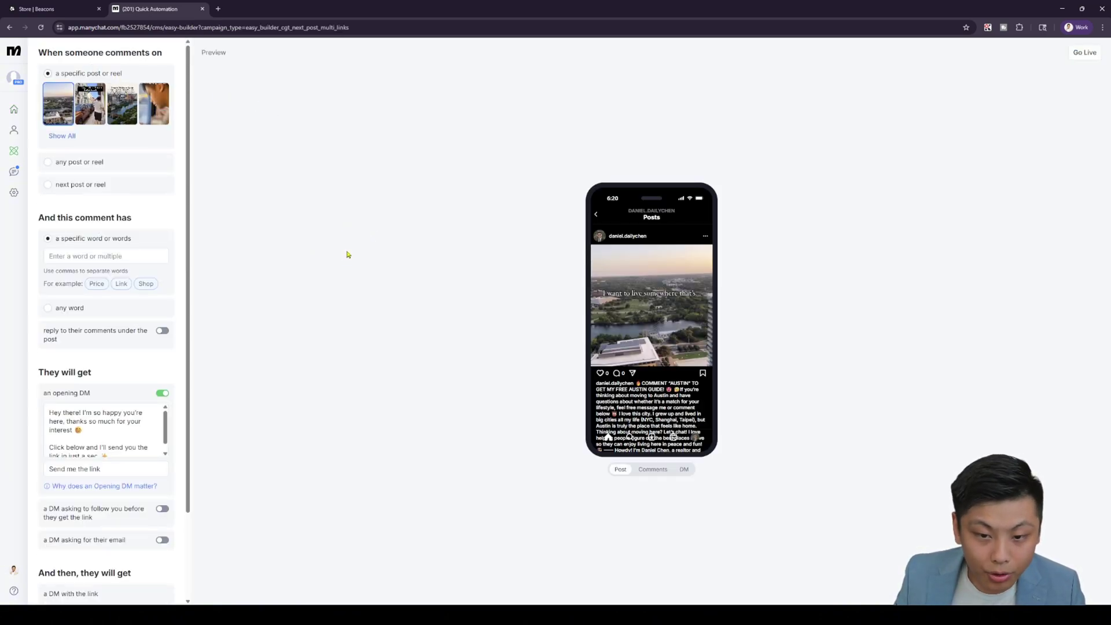
left_click(91, 104)
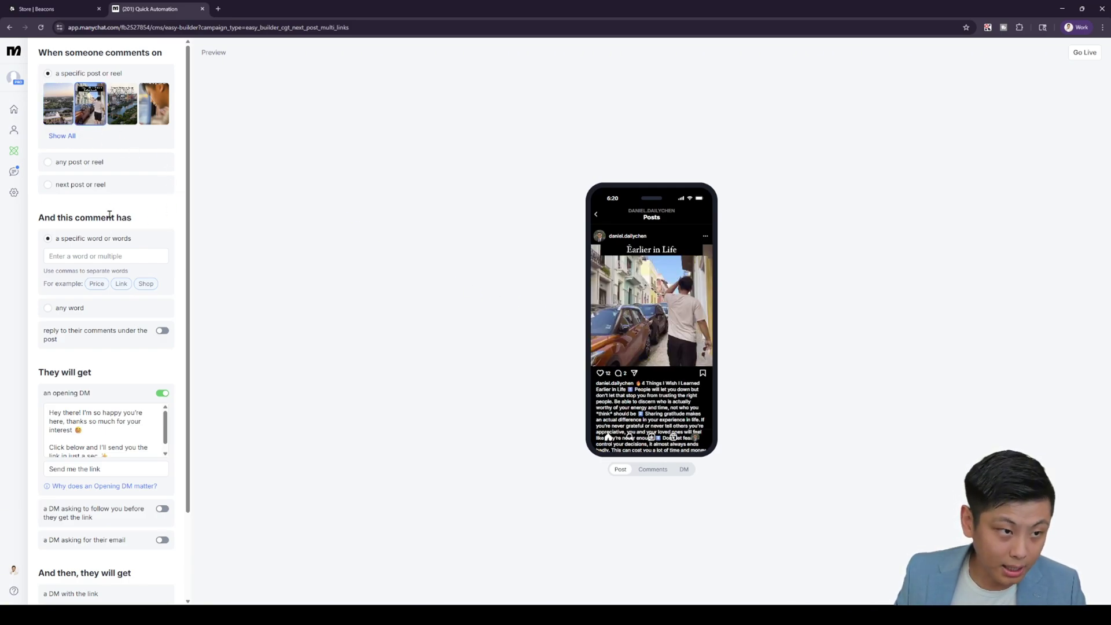
Set the comment trigger to the specific words "Austin, AUSTIN, austin".
left_click(92, 252)
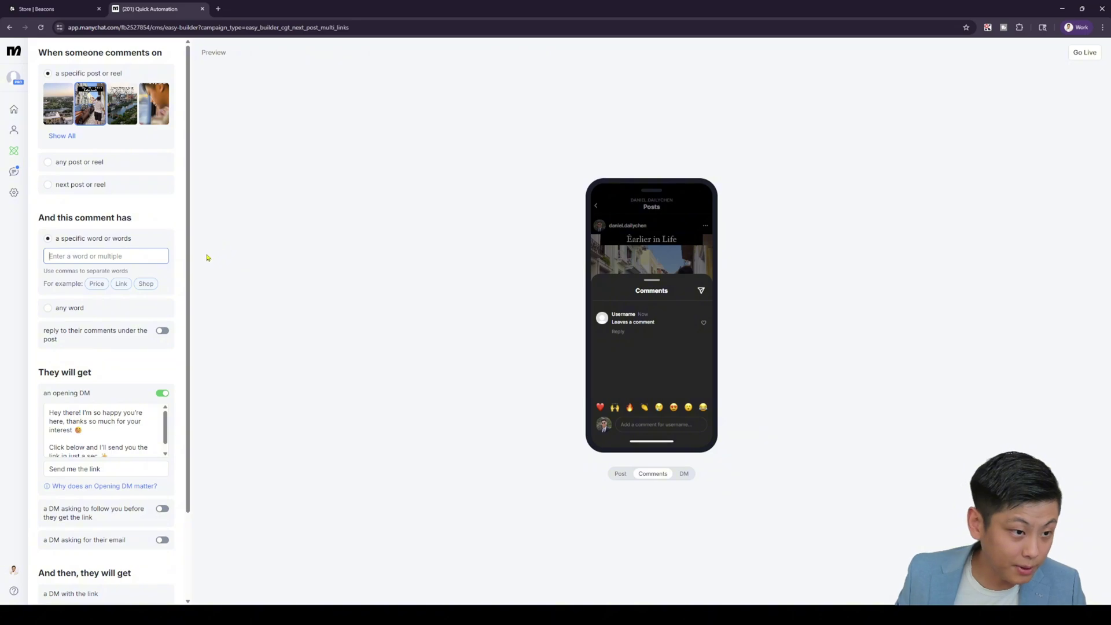
type("Austi")
type("n, AUSTIN, austin")
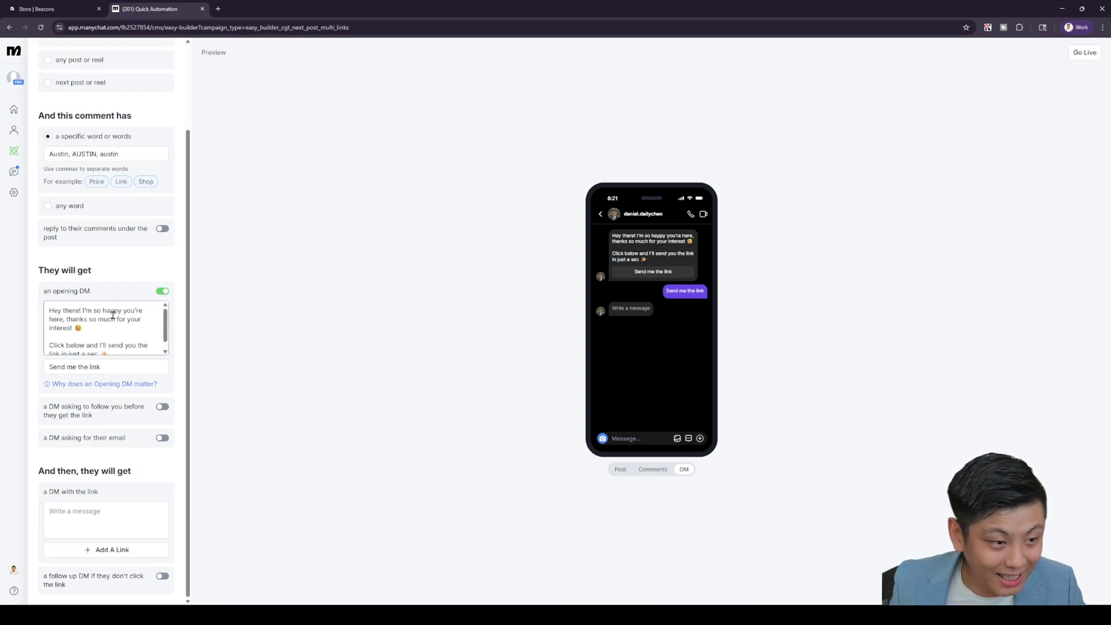
Turn on the DM asking commenters to follow before they get the link, review its message, and turn it off.
scroll(118, 322, "down", 1)
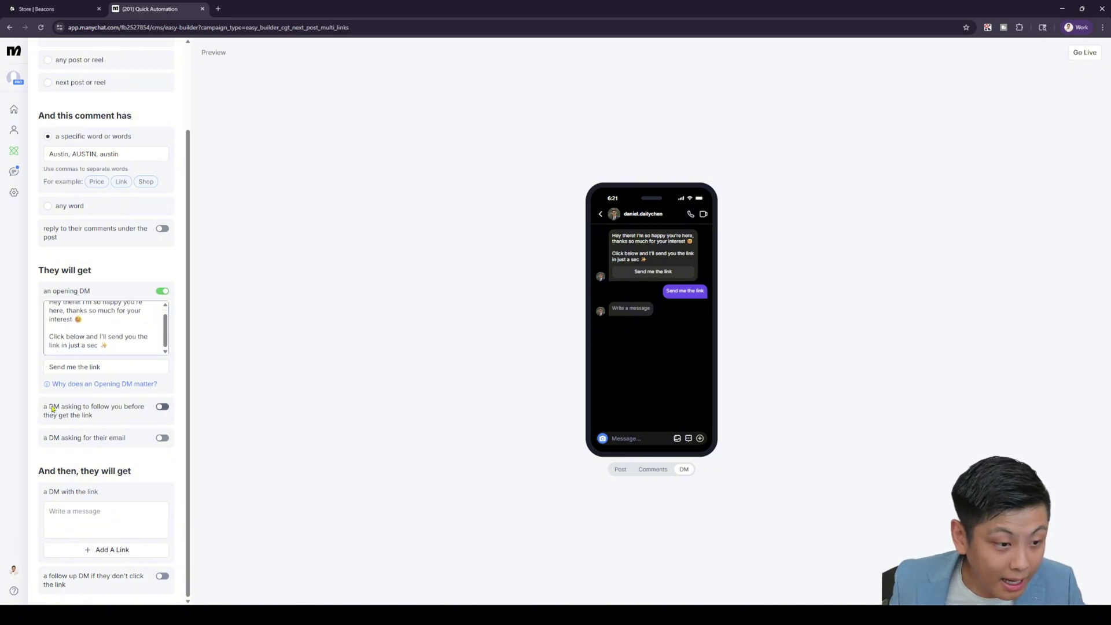
left_click(162, 407)
scroll(177, 438, "down", 1)
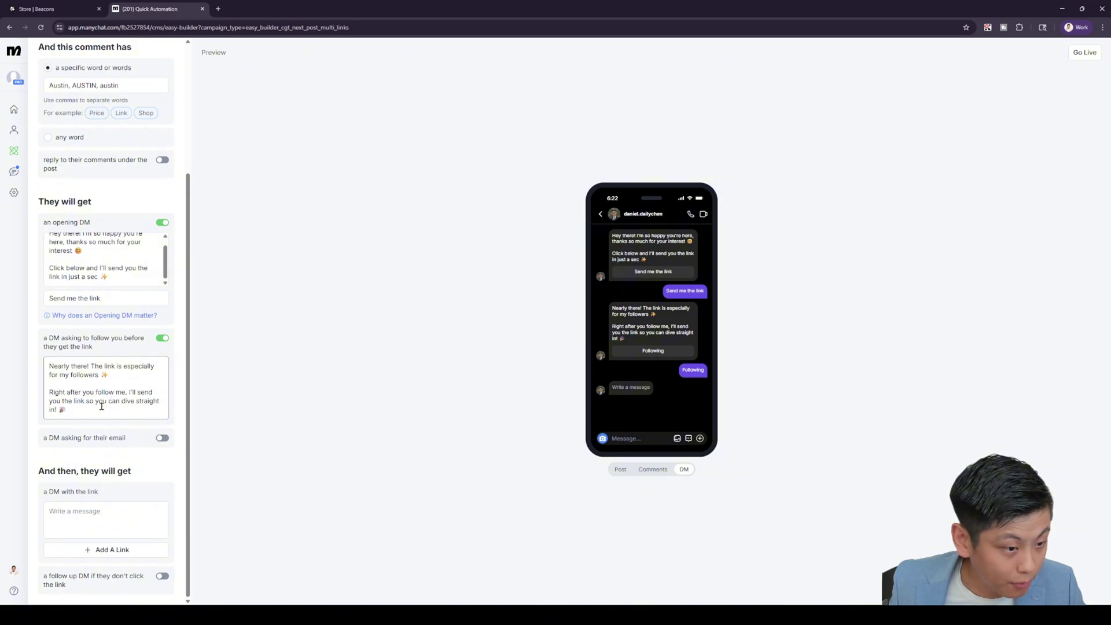
left_click_drag(98, 410, 49, 392)
left_click(130, 410)
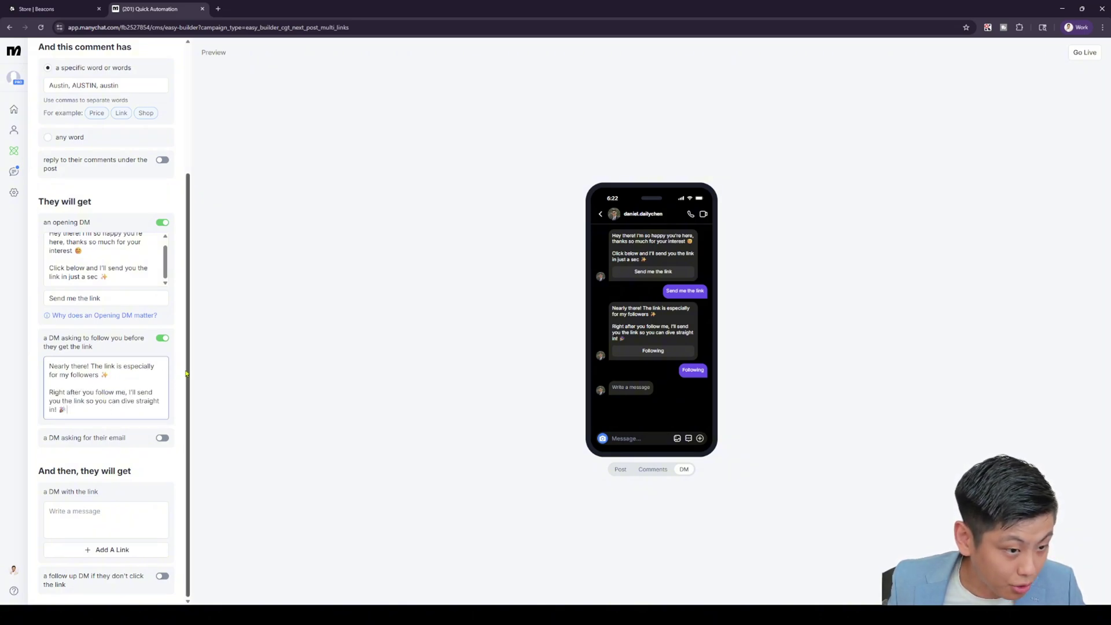
left_click(165, 341)
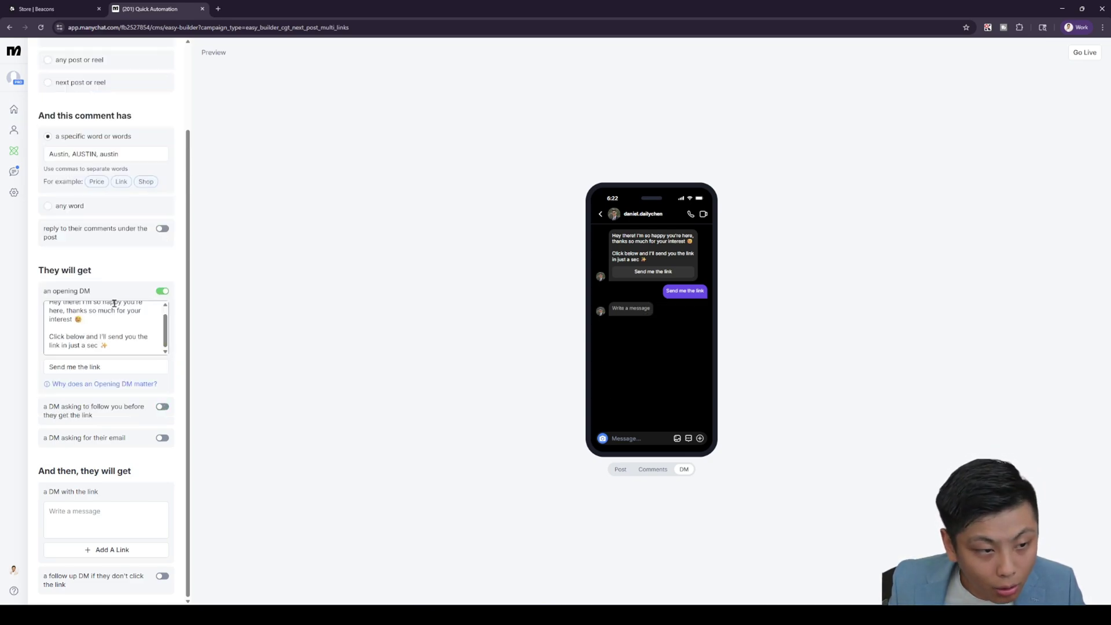
left_click(147, 516)
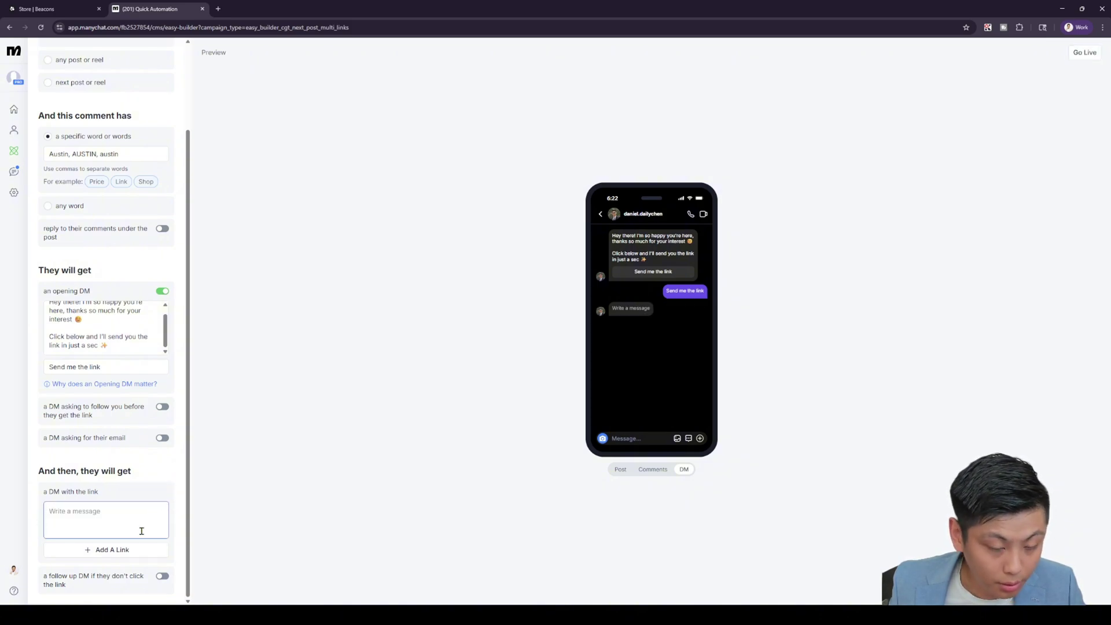
left_click(136, 549)
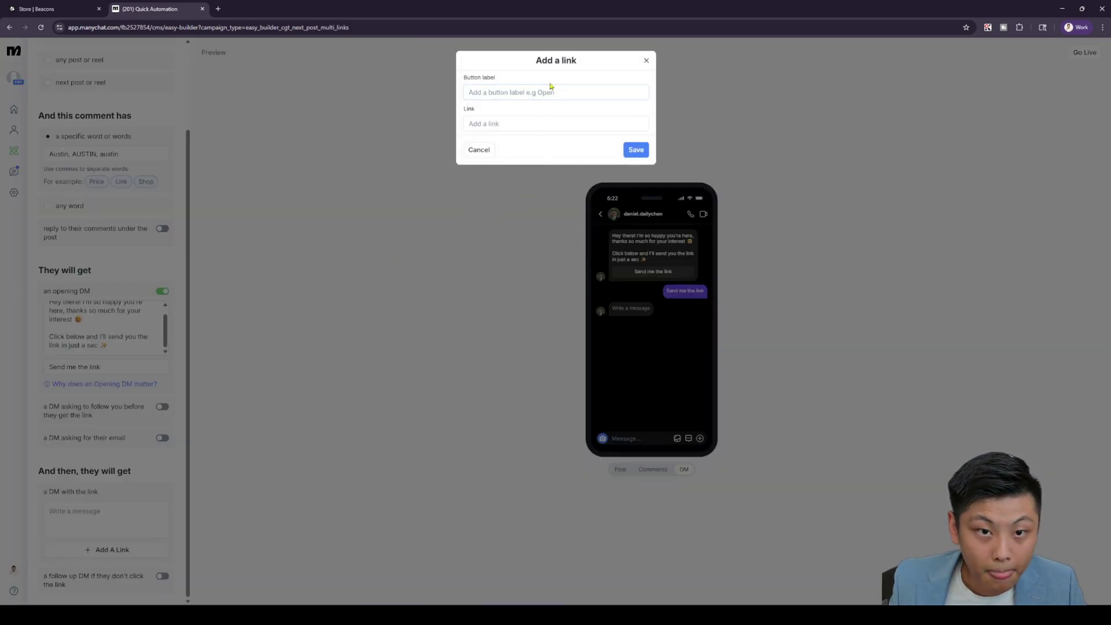
left_click(479, 149)
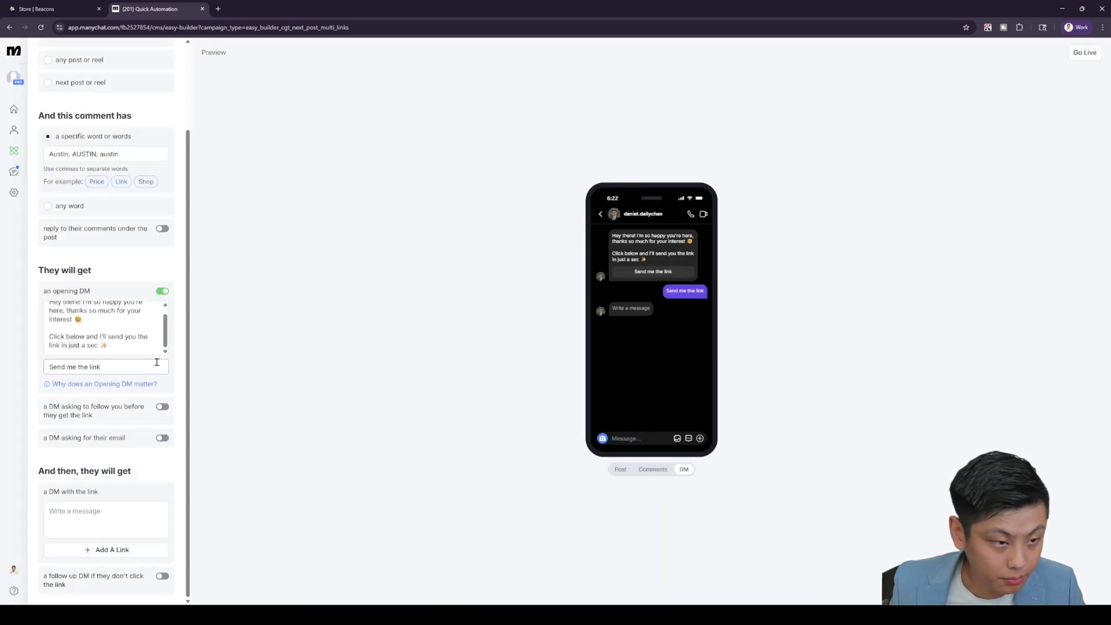
scroll(181, 318, "up", 2)
left_click(105, 256)
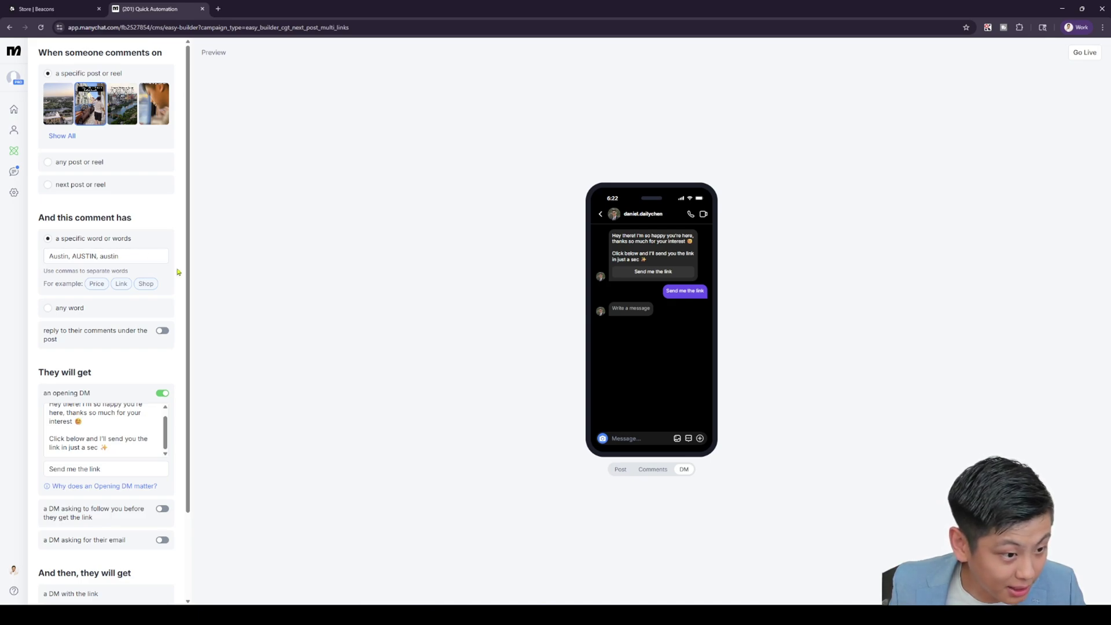
scroll(179, 272, "down", 2)
scroll(124, 326, "up", 1)
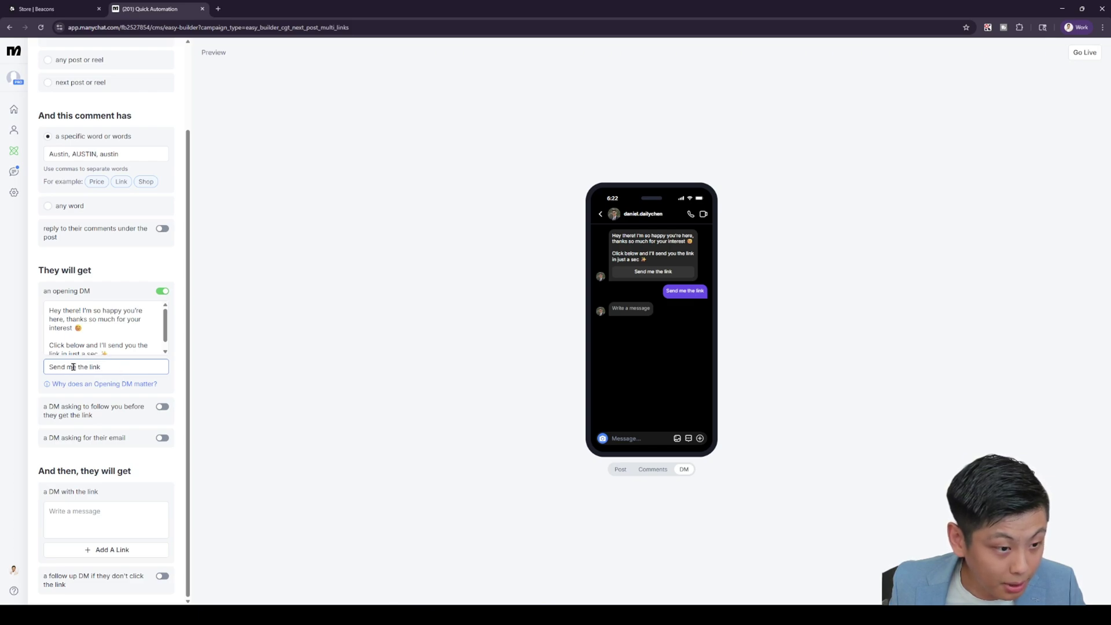
Write "Here you go! Hope you enjoy my Austin Guide" as the message of the DM with the link.
left_click(118, 520)
type("Here ")
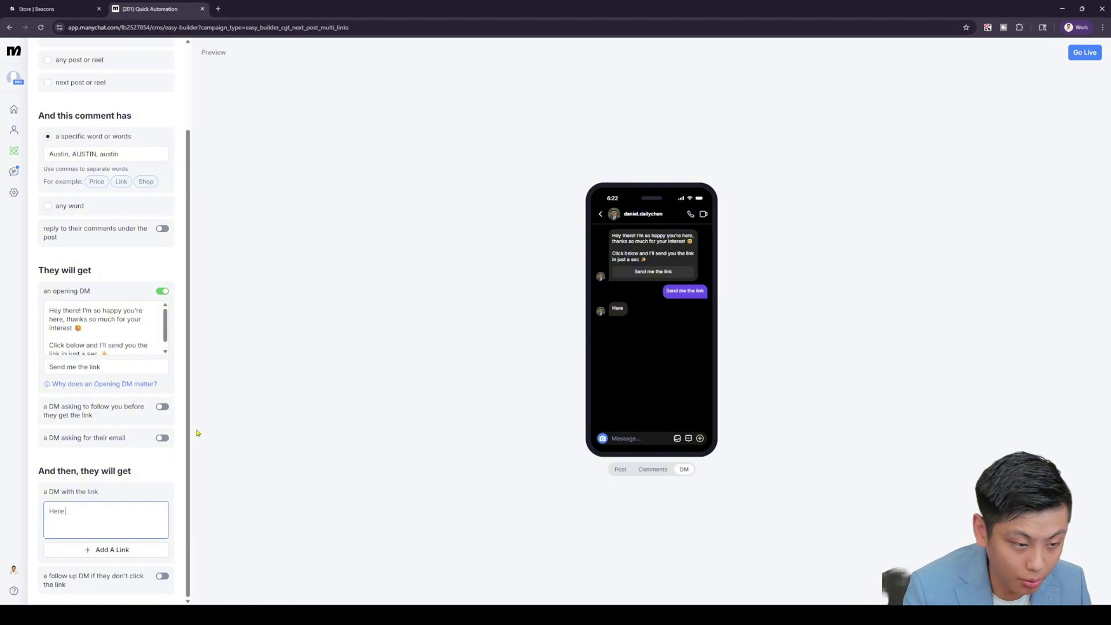
type("you go! Hope you enjoy my Austin Guide")
Add a link to the DM using the copied product URL and the button label "GET IT NOW".
left_click(118, 550)
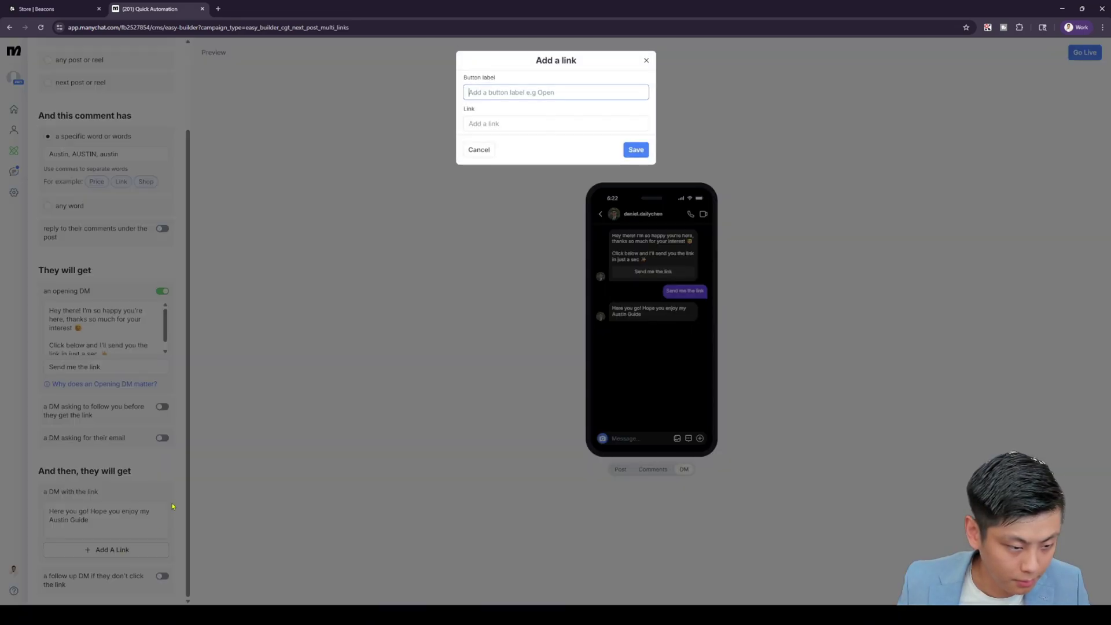
left_click(539, 123)
key("ctrl+v")
left_click(561, 93)
type("GET IT NOW")
left_click(631, 150)
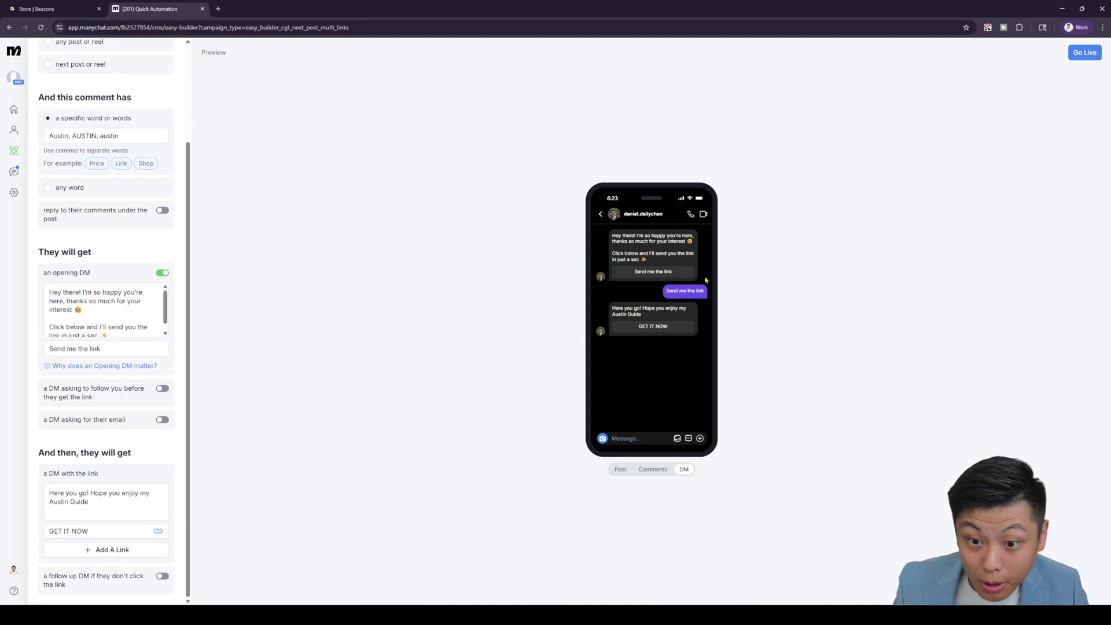
Set the comment automation live and return to Manychat's My Automations list.
scroll(119, 170, "up", 3)
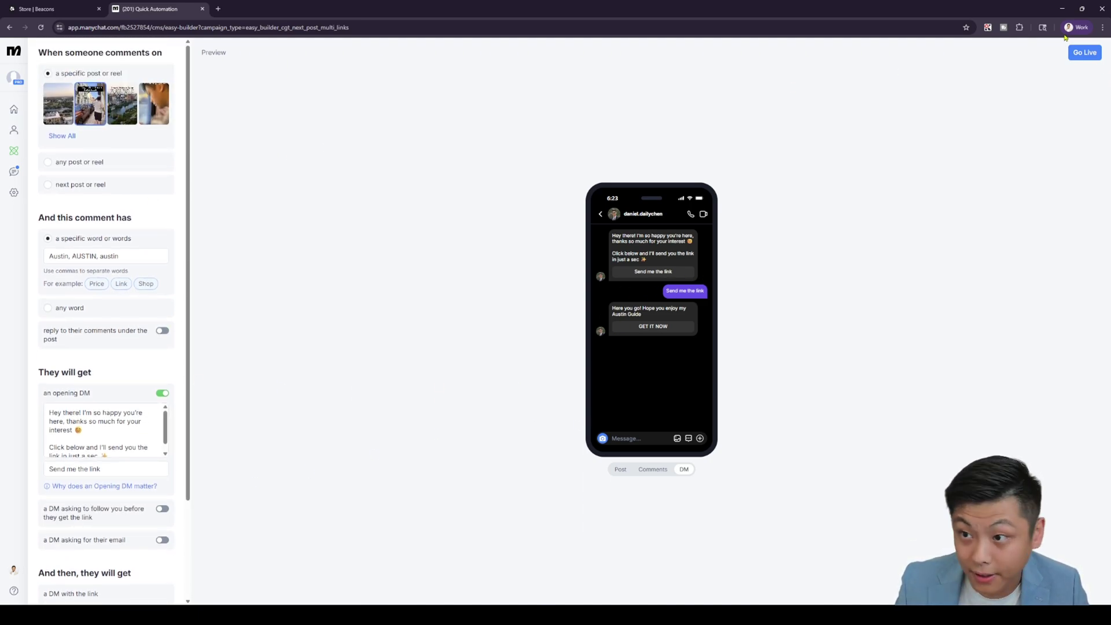
left_click(1077, 56)
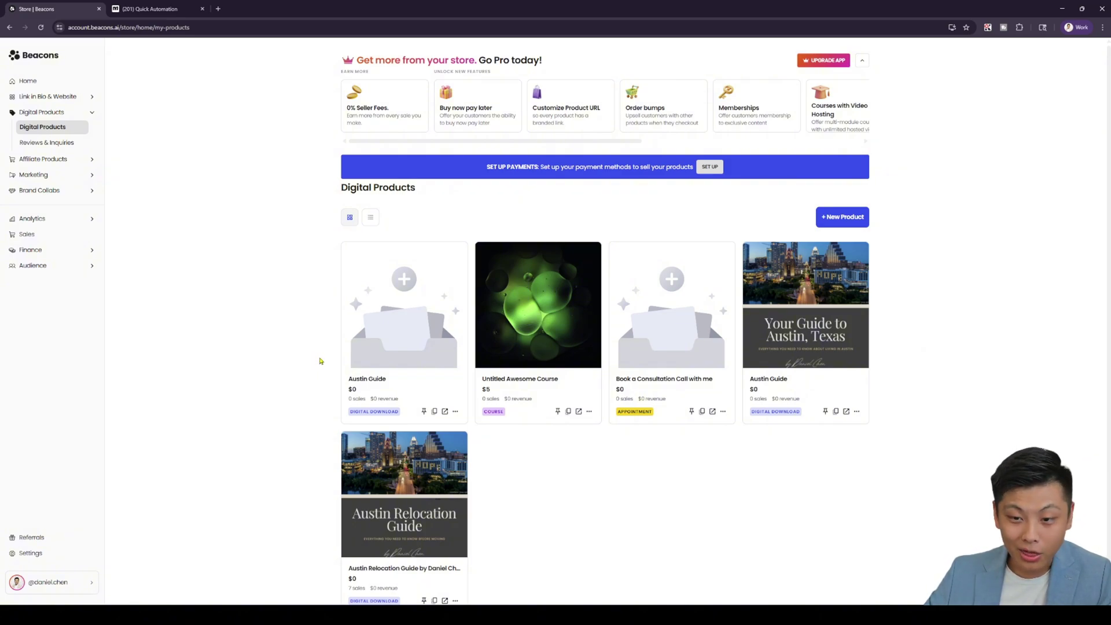
left_click(150, 9)
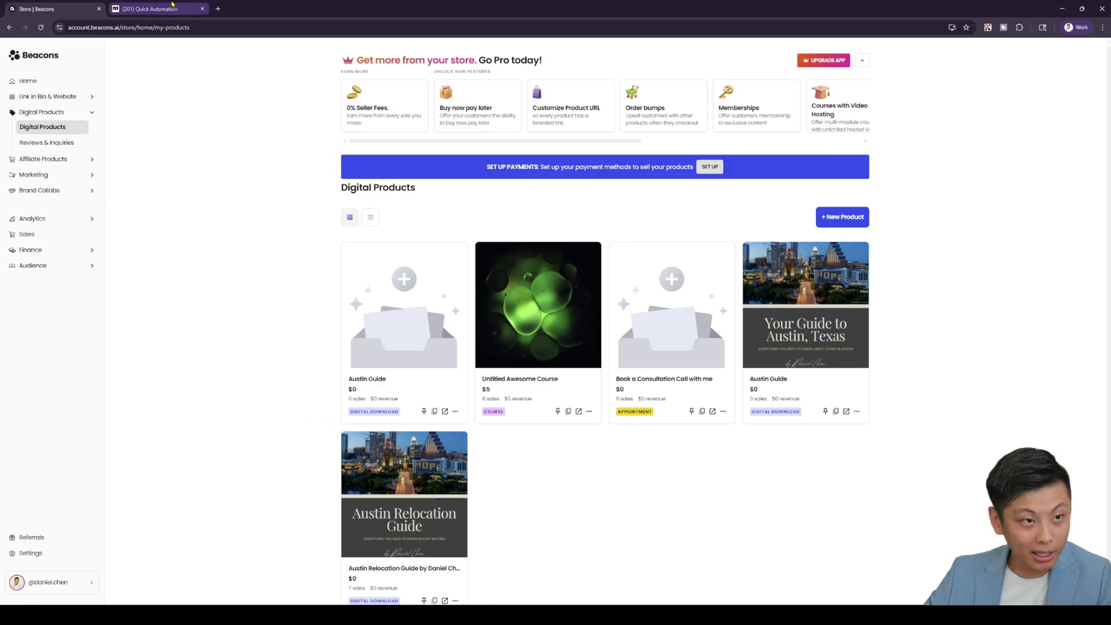
left_click(21, 153)
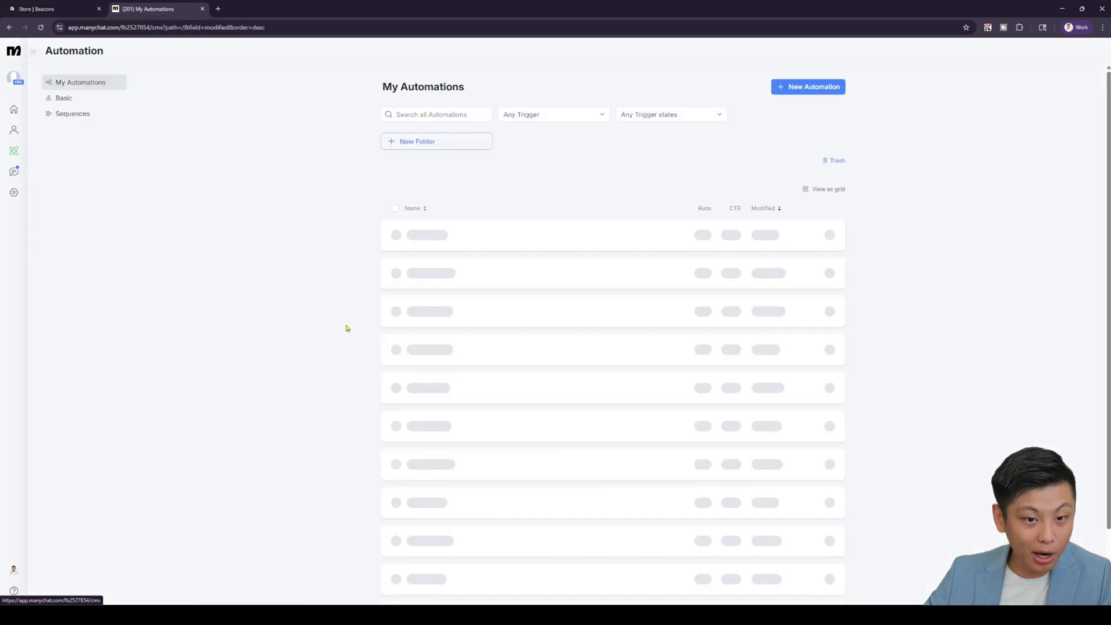